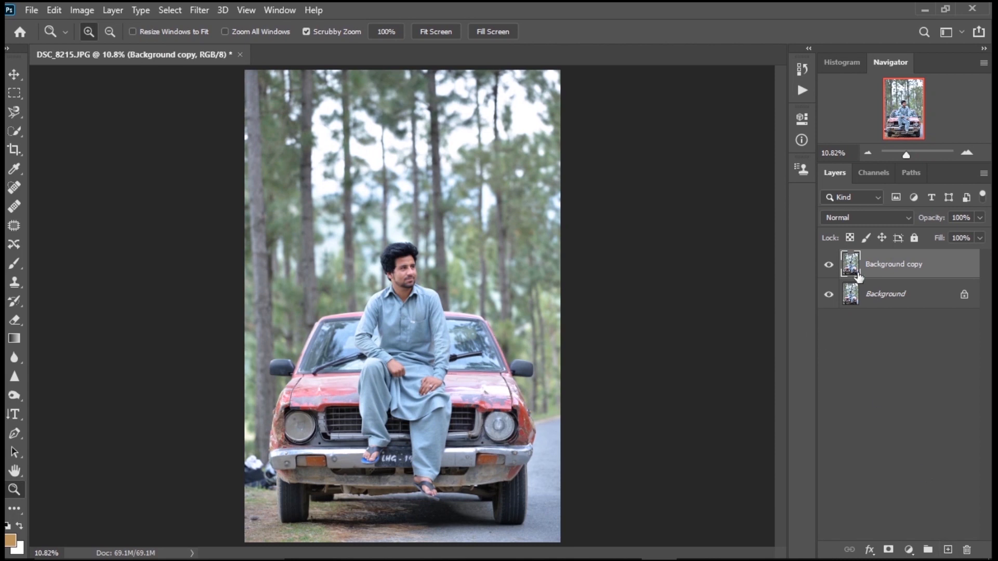
- Patch a small blemish on the asphalt in front of the car's front tire beside the road with the Patch tool
{"action": "key", "text": "j"}
{"action": "left_click", "coordinate": [961, 151]}
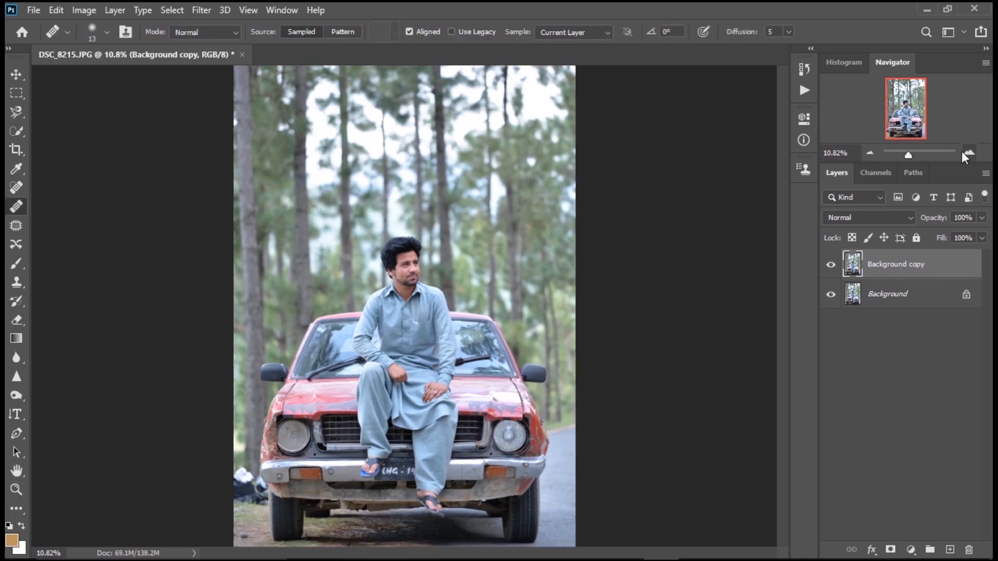
{"action": "left_click", "coordinate": [962, 151]}
{"action": "left_click", "coordinate": [962, 152]}
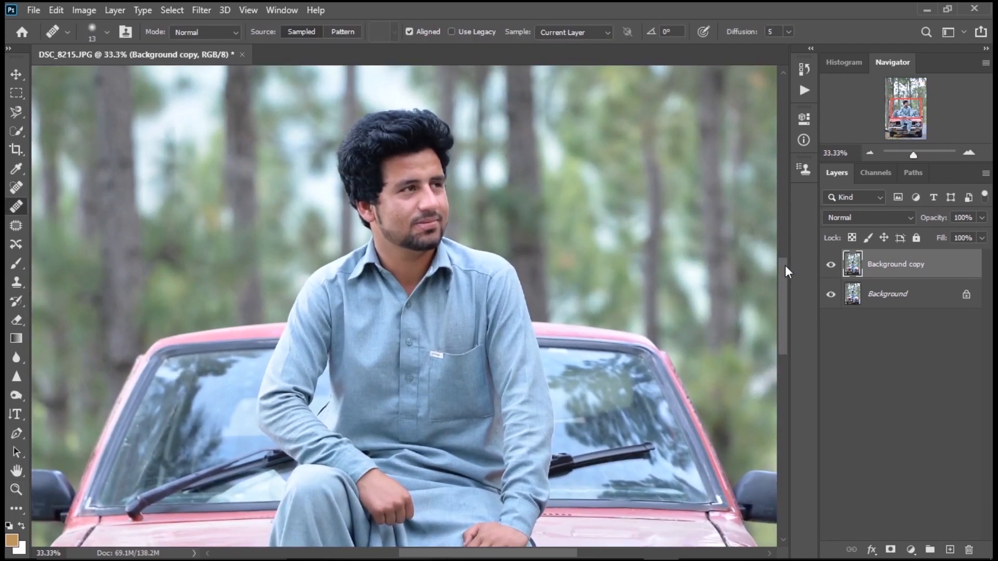
{"action": "scroll", "coordinate": [775, 299], "scroll_direction": "down", "scroll_amount": 5}
{"action": "scroll", "coordinate": [768, 358], "scroll_direction": "down", "scroll_amount": 3}
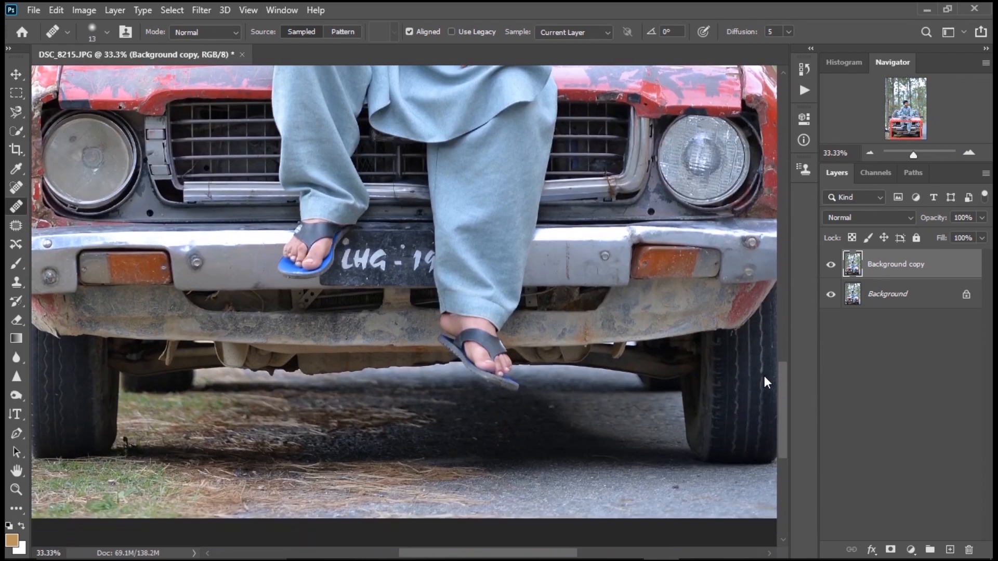
{"action": "left_click", "coordinate": [17, 226]}
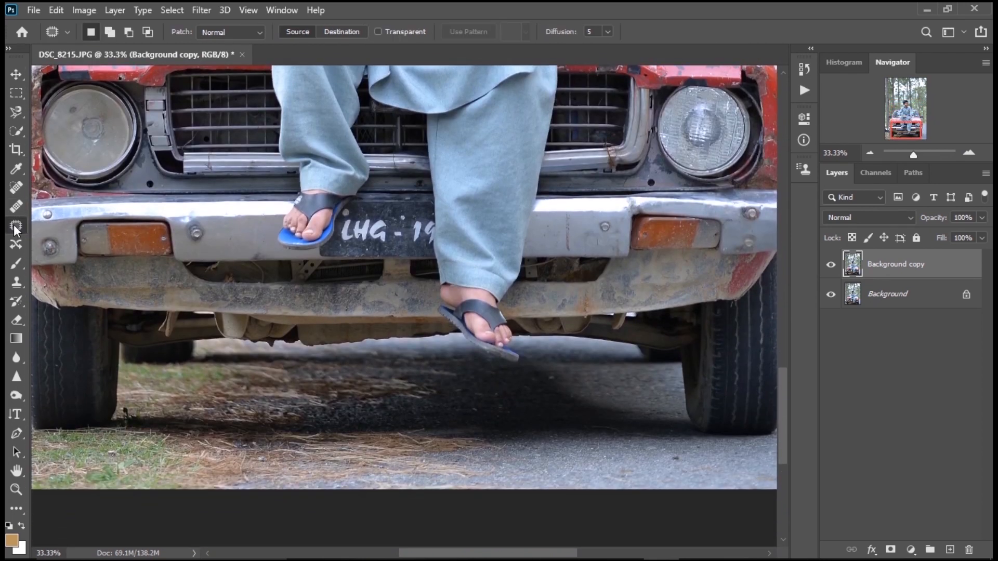
{"action": "mouse_move", "coordinate": [674, 447]}
{"action": "left_mouse_down"}
{"action": "mouse_move", "coordinate": [680, 476]}
{"action": "mouse_move", "coordinate": [682, 454]}
{"action": "mouse_move", "coordinate": [684, 464]}
{"action": "left_mouse_up"}
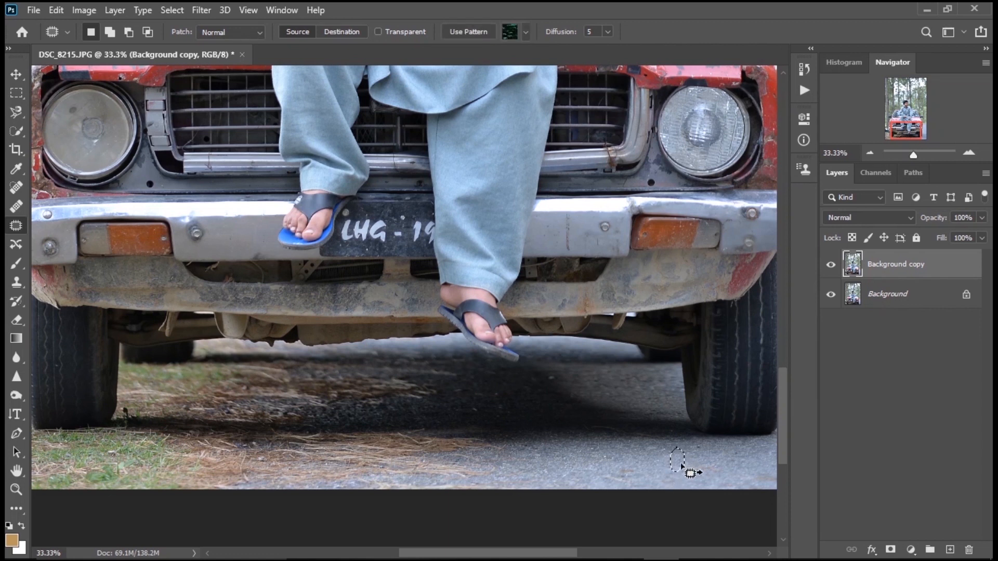
- Patch a spot on the ground beside the front wheel on the grassy side and clear the selection
{"action": "scroll", "coordinate": [583, 483], "scroll_direction": "down", "scroll_amount": 2}
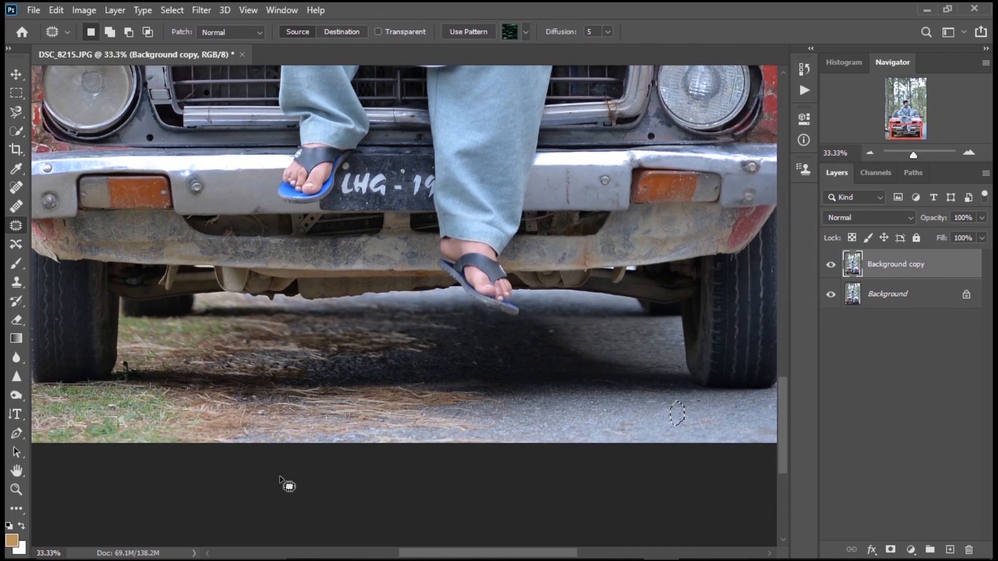
{"action": "left_click_drag", "start_coordinate": [483, 558], "coordinate": [414, 555]}
{"action": "mouse_move", "coordinate": [248, 351]}
{"action": "left_mouse_down"}
{"action": "mouse_move", "coordinate": [219, 387]}
{"action": "mouse_move", "coordinate": [243, 392]}
{"action": "mouse_move", "coordinate": [256, 381]}
{"action": "mouse_move", "coordinate": [264, 360]}
{"action": "mouse_move", "coordinate": [251, 352]}
{"action": "mouse_move", "coordinate": [252, 373]}
{"action": "mouse_move", "coordinate": [289, 366]}
{"action": "left_mouse_up"}
{"action": "key", "text": "ctrl+d"}
- Add a Selective Color adjustment layer above the Background copy layer
{"action": "scroll", "coordinate": [394, 433], "scroll_direction": "up", "scroll_amount": 1}
{"action": "scroll", "coordinate": [394, 433], "scroll_direction": "up", "scroll_amount": 4}
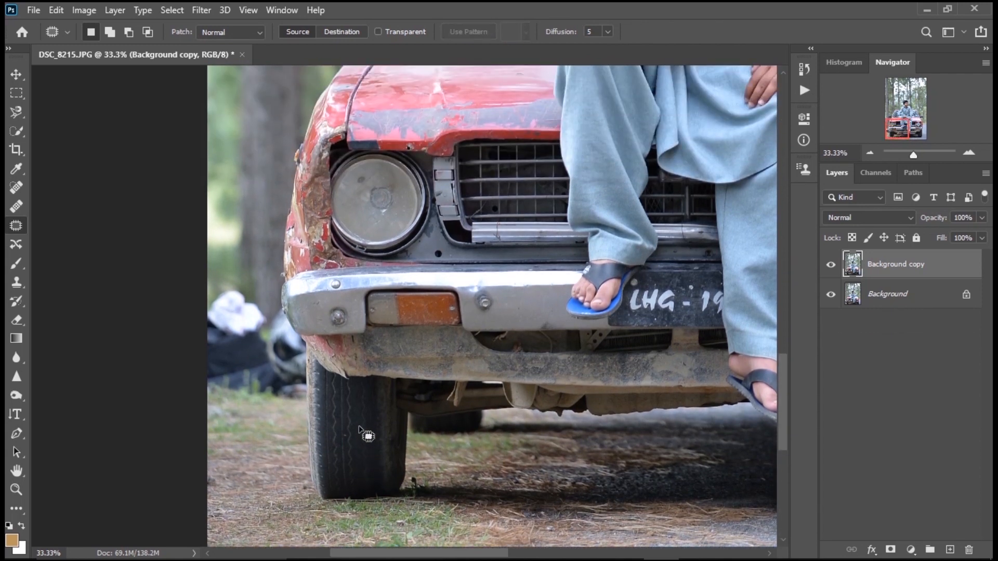
{"action": "scroll", "coordinate": [368, 434], "scroll_direction": "up", "scroll_amount": 2}
{"action": "key", "text": "z"}
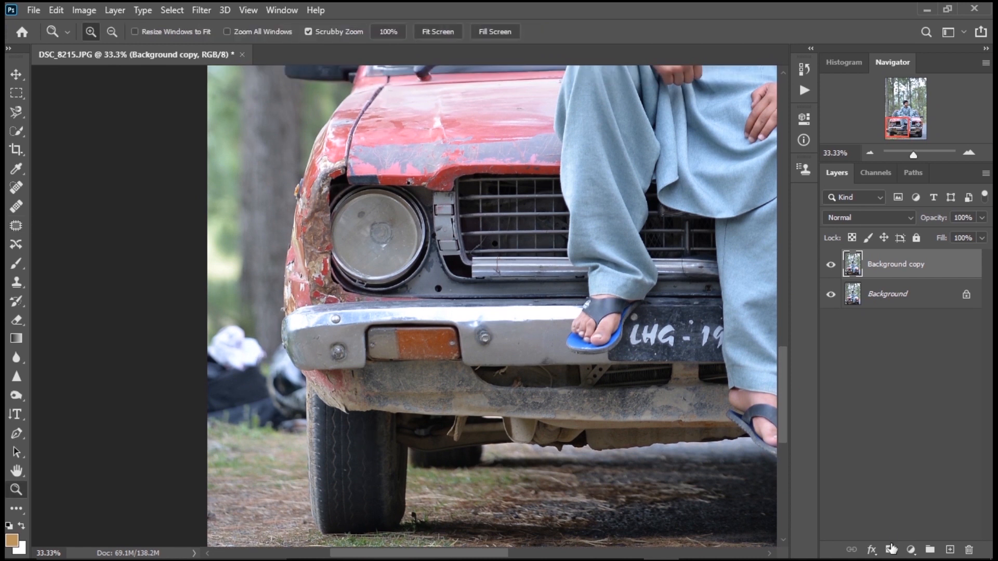
{"action": "left_click", "coordinate": [911, 550]}
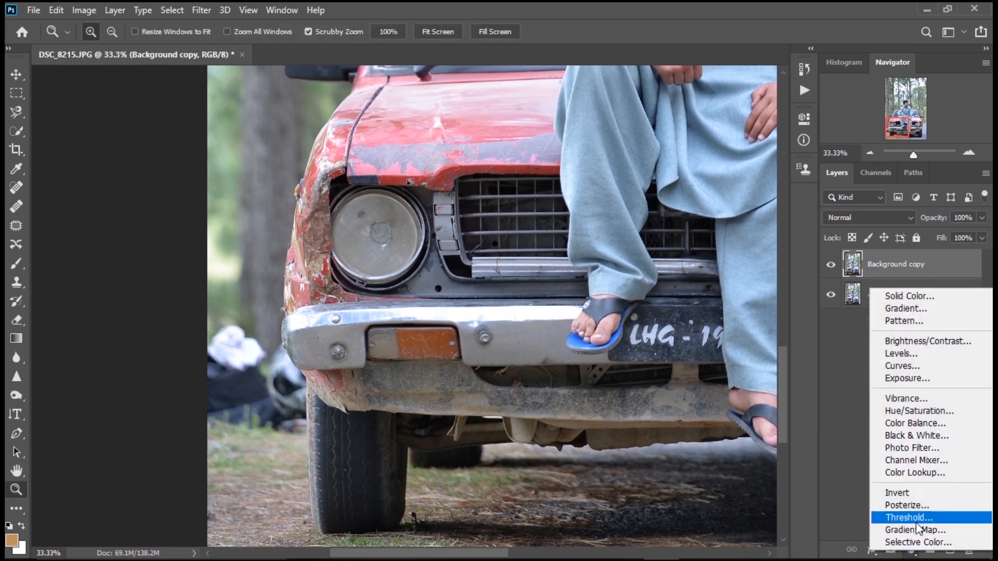
{"action": "left_click", "coordinate": [918, 542]}
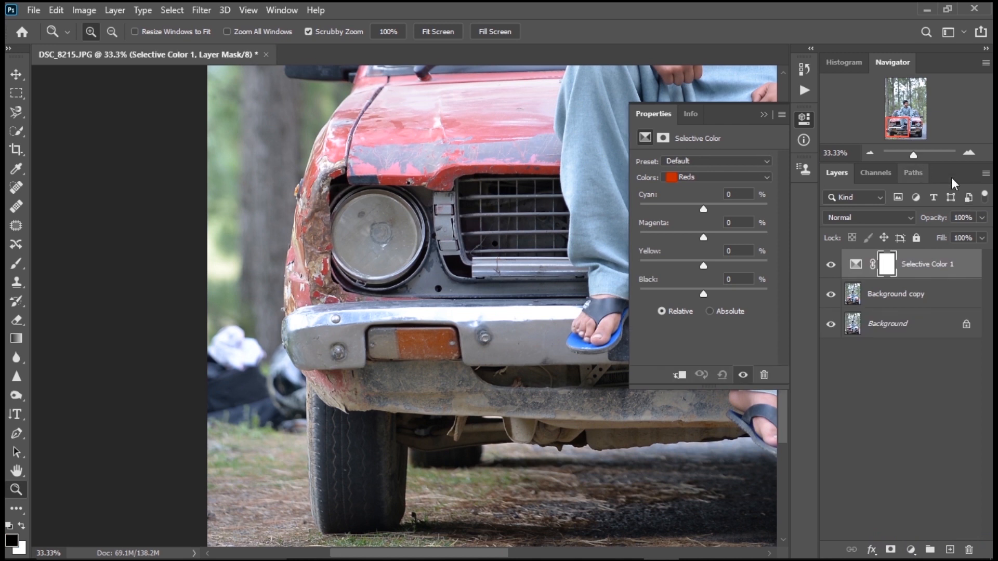
- Adjust the Greens of the Selective Color layer to Cyan -84% and Magenta +100%
{"action": "left_click", "coordinate": [870, 154]}
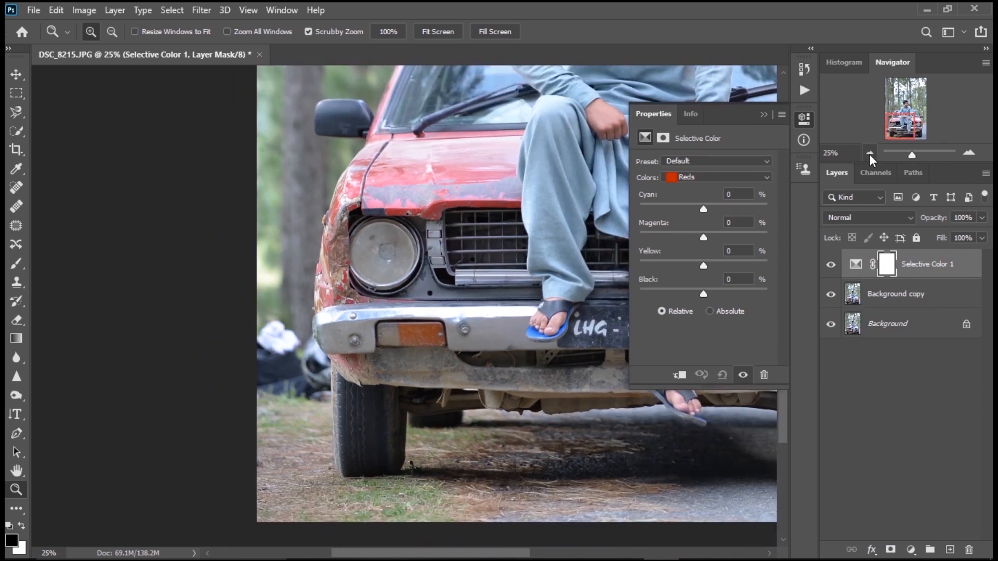
{"action": "left_click", "coordinate": [870, 153]}
{"action": "left_click", "coordinate": [442, 32]}
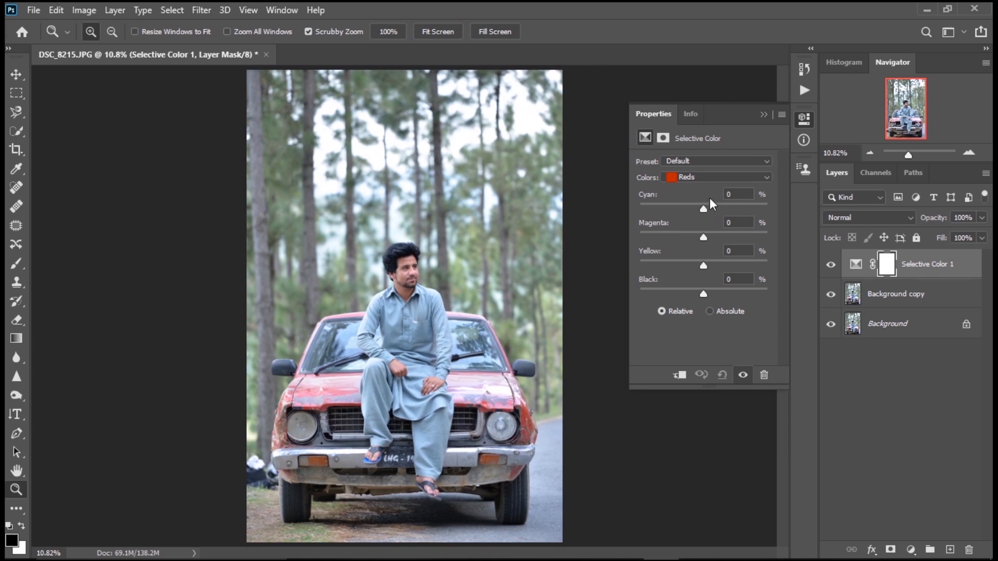
{"action": "left_click", "coordinate": [723, 177]}
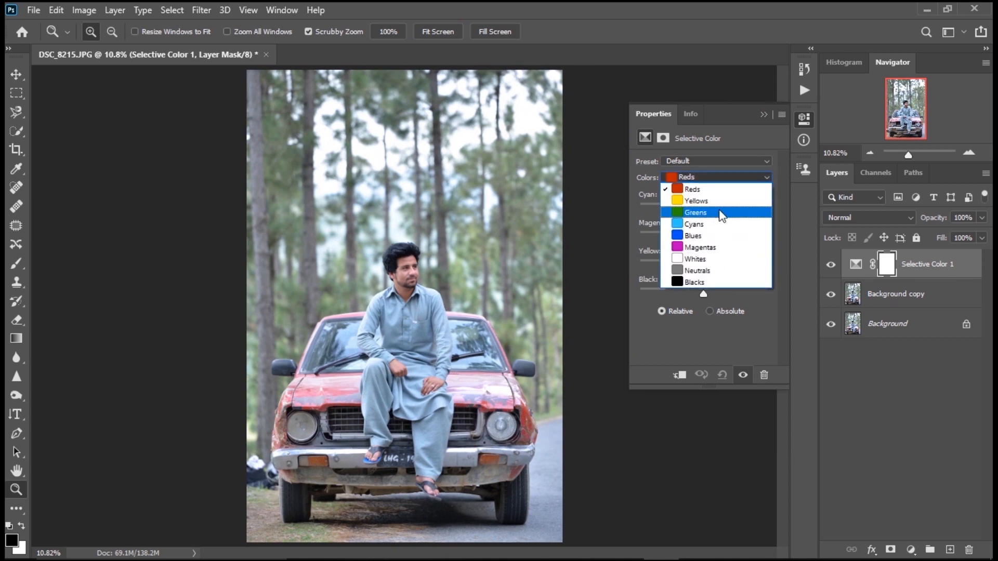
{"action": "left_click", "coordinate": [691, 200]}
{"action": "left_click_drag", "start_coordinate": [707, 207], "coordinate": [706, 208]}
{"action": "left_click_drag", "start_coordinate": [766, 217], "coordinate": [653, 221]}
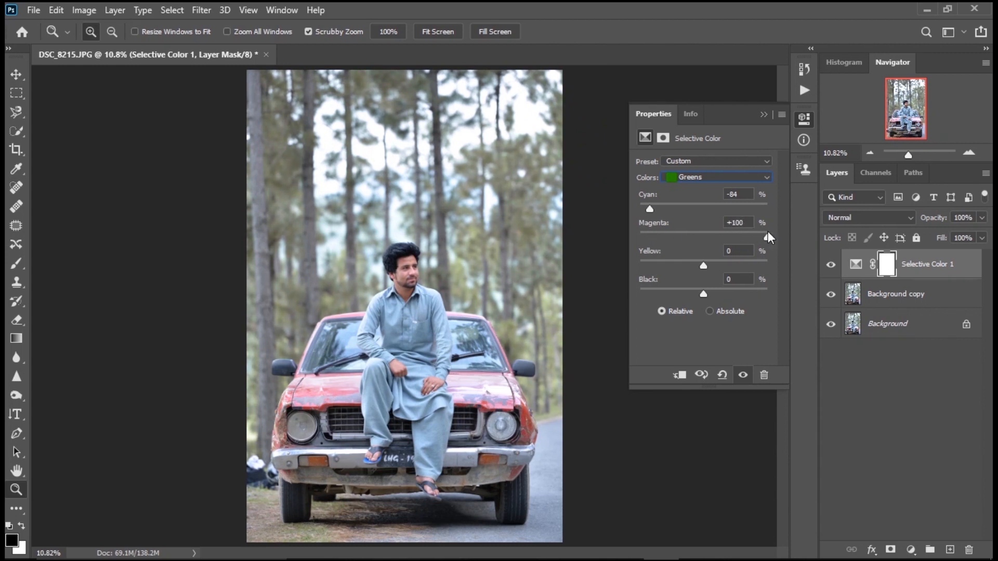
- For the Yellows, set Cyan to +93%, adjust Magenta, and raise Yellow
{"action": "left_click", "coordinate": [712, 177]}
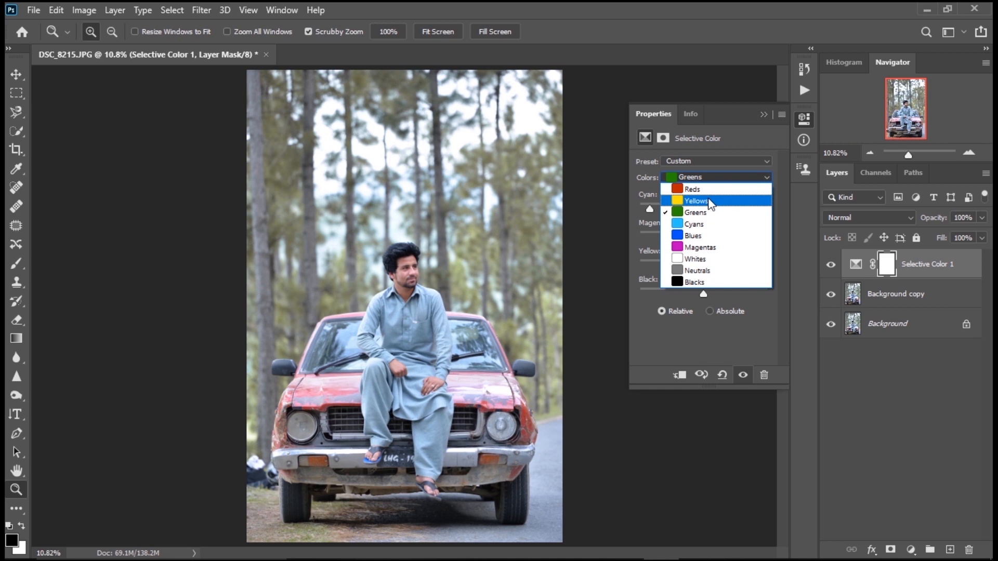
{"action": "left_click", "coordinate": [709, 201]}
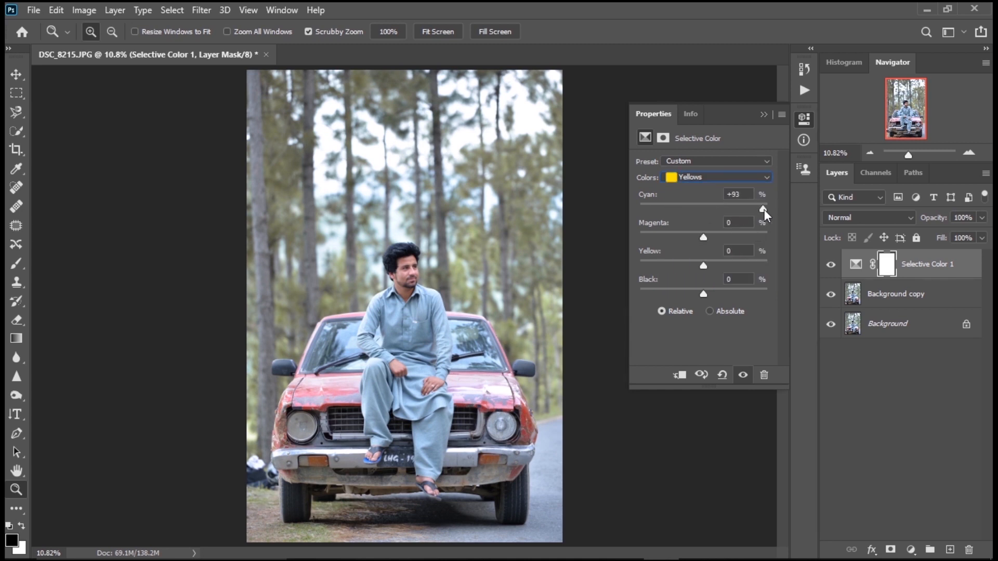
{"action": "left_click_drag", "start_coordinate": [704, 237], "coordinate": [669, 238]}
{"action": "left_click_drag", "start_coordinate": [507, 235], "coordinate": [728, 238]}
{"action": "left_click_drag", "start_coordinate": [703, 265], "coordinate": [777, 266]}
- Test the Reds with Cyan at -100% and higher, and raise their Magenta slightly
{"action": "left_click", "coordinate": [718, 177]}
{"action": "left_click", "coordinate": [686, 188]}
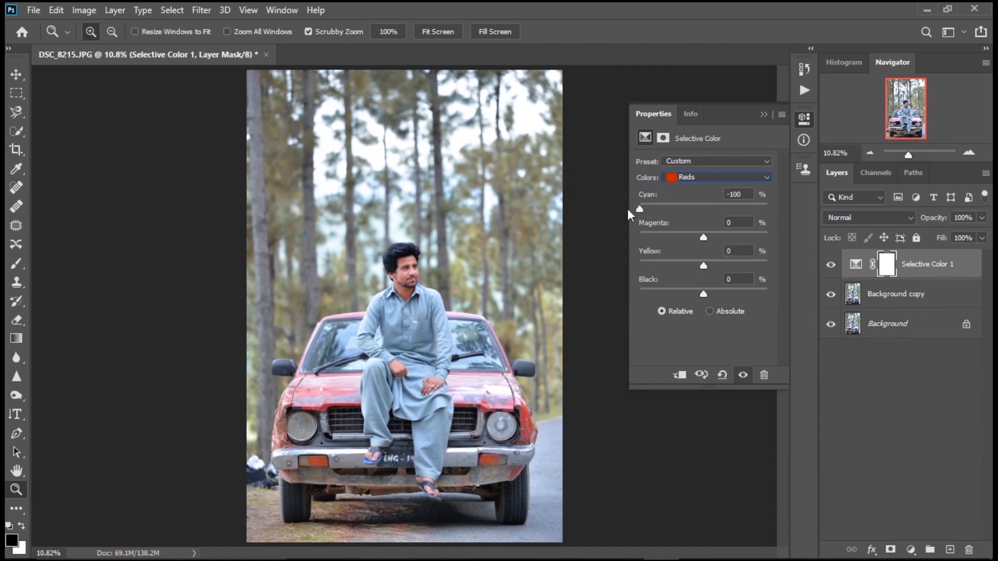
{"action": "left_click_drag", "start_coordinate": [640, 208], "coordinate": [785, 223]}
{"action": "mouse_move", "coordinate": [703, 237]}
{"action": "left_mouse_down"}
{"action": "mouse_move", "coordinate": [786, 240]}
{"action": "mouse_move", "coordinate": [617, 239]}
{"action": "mouse_move", "coordinate": [707, 237]}
{"action": "mouse_move", "coordinate": [771, 269]}
{"action": "mouse_move", "coordinate": [595, 296]}
{"action": "mouse_move", "coordinate": [712, 280]}
{"action": "mouse_move", "coordinate": [669, 286]}
{"action": "mouse_move", "coordinate": [710, 235]}
{"action": "left_mouse_up"}
{"action": "left_click", "coordinate": [704, 206]}
- Set the Blues' Cyan to +9% and adjust their Magenta
{"action": "left_click", "coordinate": [717, 177]}
{"action": "left_click", "coordinate": [712, 229]}
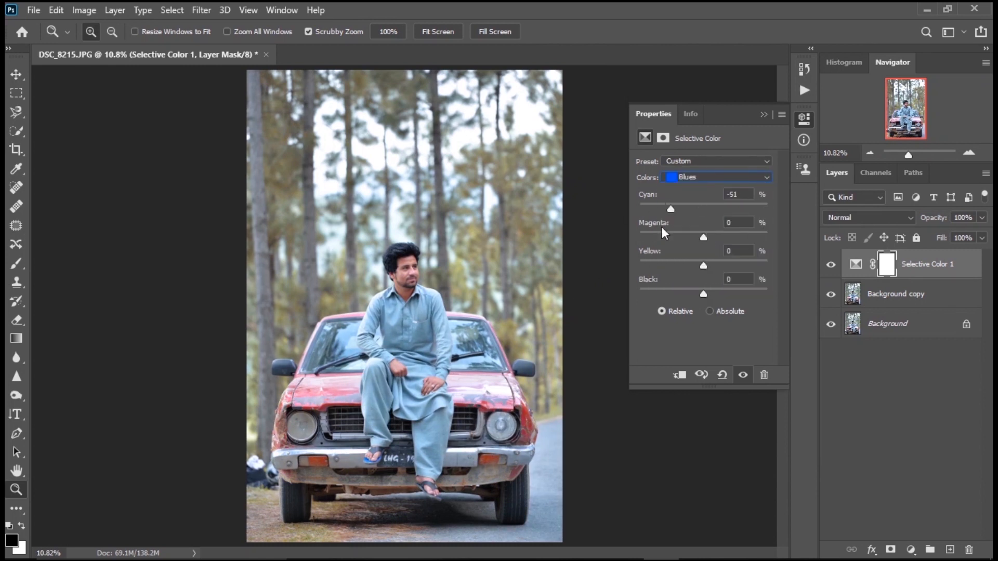
{"action": "left_click_drag", "start_coordinate": [733, 242], "coordinate": [657, 248]}
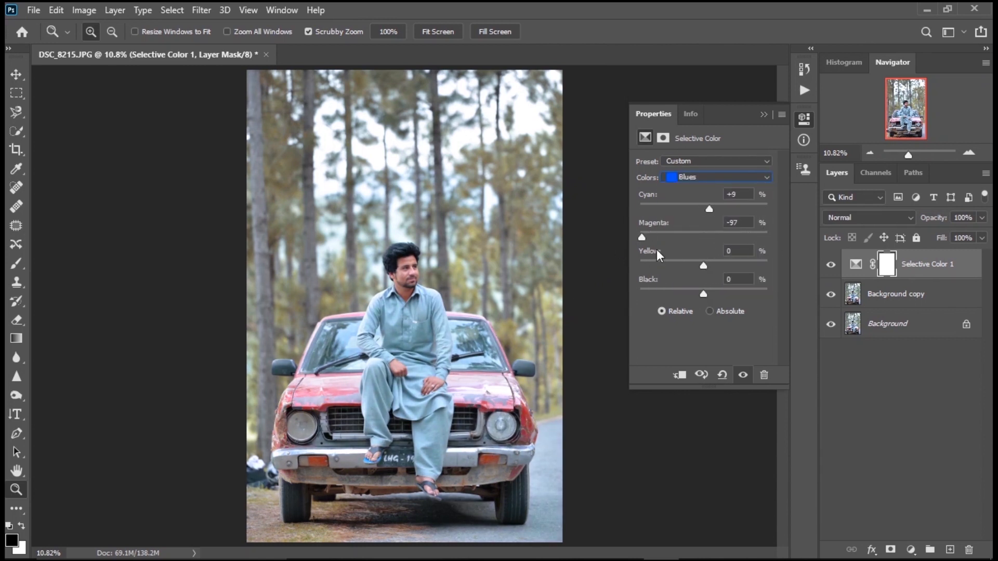
{"action": "left_click_drag", "start_coordinate": [595, 280], "coordinate": [697, 290]}
- Fine-tune the Reds with Magenta at +18% and a change to their Yellow value
{"action": "left_click", "coordinate": [718, 177]}
{"action": "left_click", "coordinate": [694, 246]}
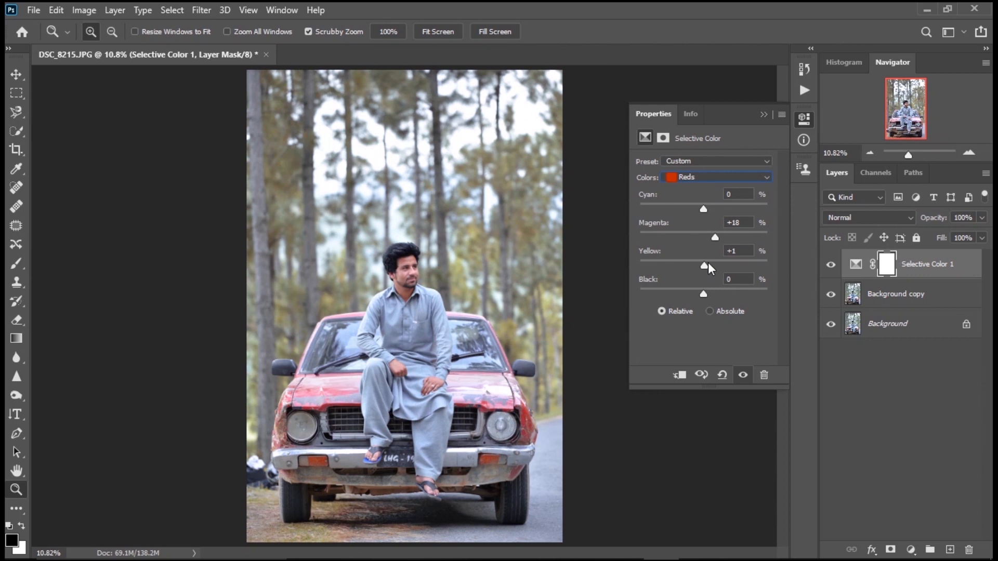
{"action": "left_click_drag", "start_coordinate": [708, 263], "coordinate": [679, 251]}
- Try shifting the Blacks' Cyan to -42%, and close the Selective Color properties
{"action": "left_click", "coordinate": [724, 177]}
{"action": "left_click", "coordinate": [702, 271]}
{"action": "left_click", "coordinate": [698, 236]}
{"action": "left_click", "coordinate": [707, 178]}
{"action": "left_click", "coordinate": [692, 279]}
{"action": "mouse_move", "coordinate": [704, 291]}
{"action": "left_mouse_down"}
{"action": "mouse_move", "coordinate": [686, 294]}
{"action": "mouse_move", "coordinate": [703, 293]}
{"action": "left_mouse_up"}
{"action": "left_click_drag", "start_coordinate": [703, 207], "coordinate": [676, 229]}
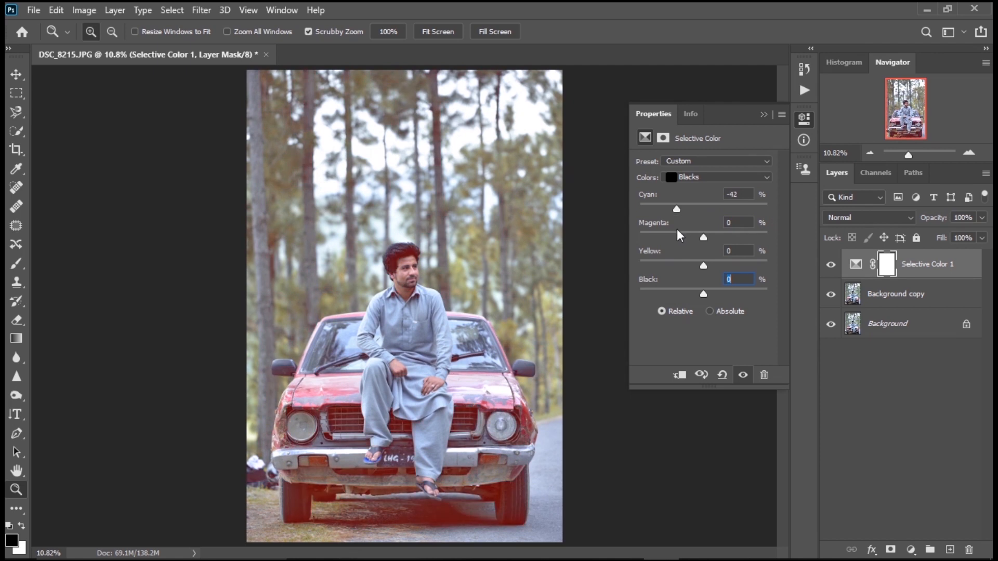
{"action": "left_click", "coordinate": [765, 115]}
- Add a Color Balance adjustment layer and adjust the color of its Midtones
{"action": "left_click", "coordinate": [911, 550]}
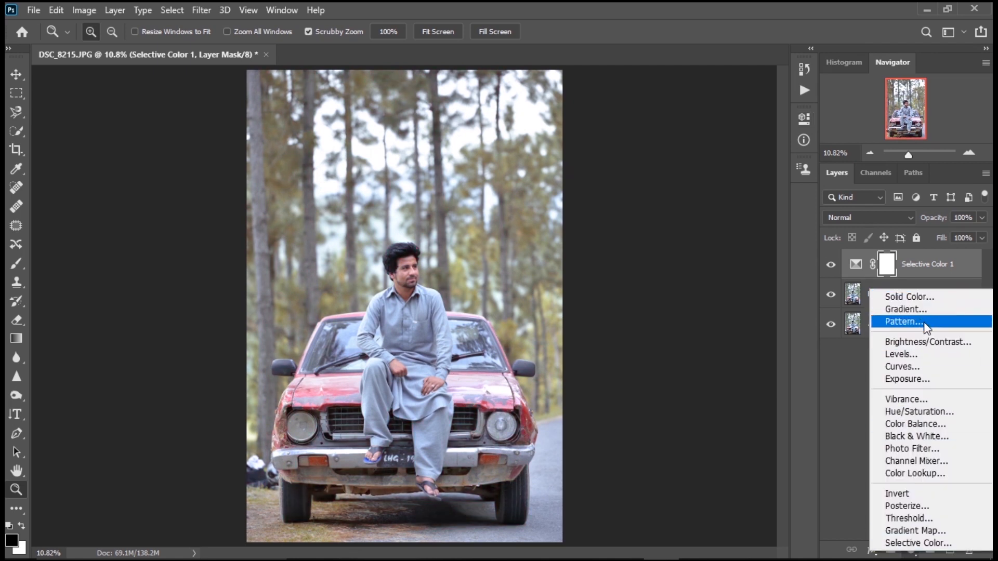
{"action": "left_click", "coordinate": [915, 423]}
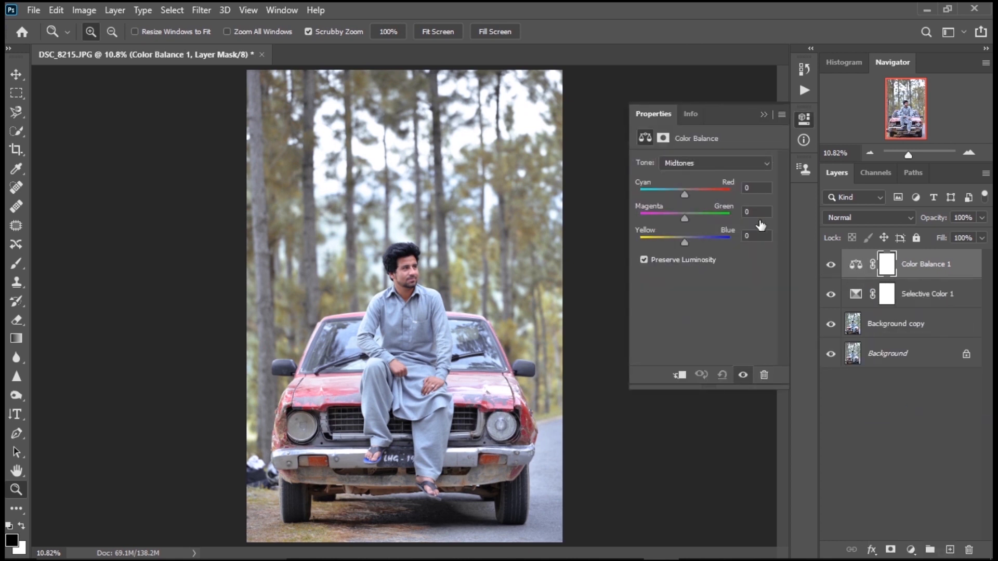
{"action": "left_click_drag", "start_coordinate": [686, 188], "coordinate": [691, 240]}
{"action": "left_click", "coordinate": [764, 115]}
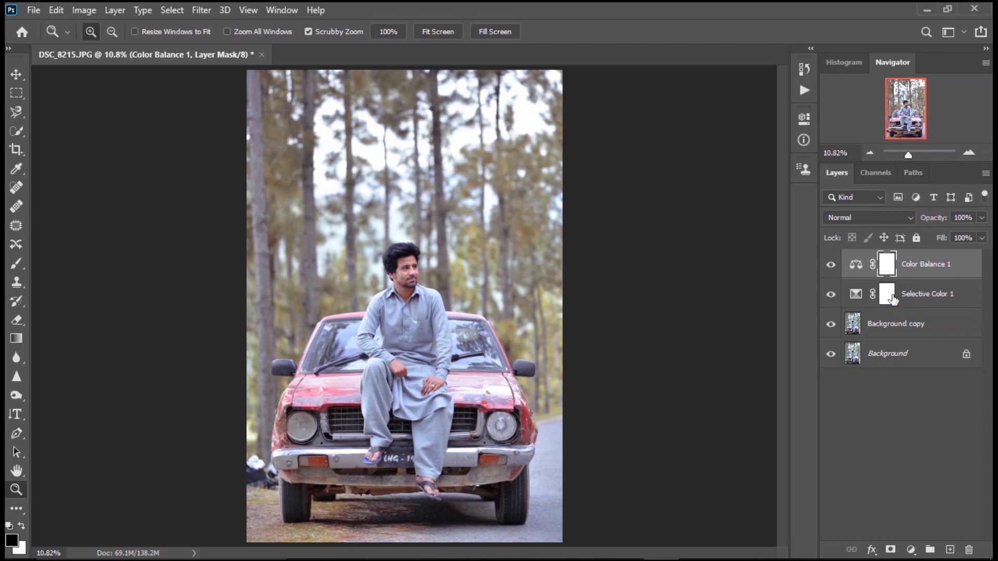
- Select the Selective Color 1 layer mask and choose the Soft Round brush at 2165 px with 0% hardness
{"action": "left_click", "coordinate": [893, 300]}
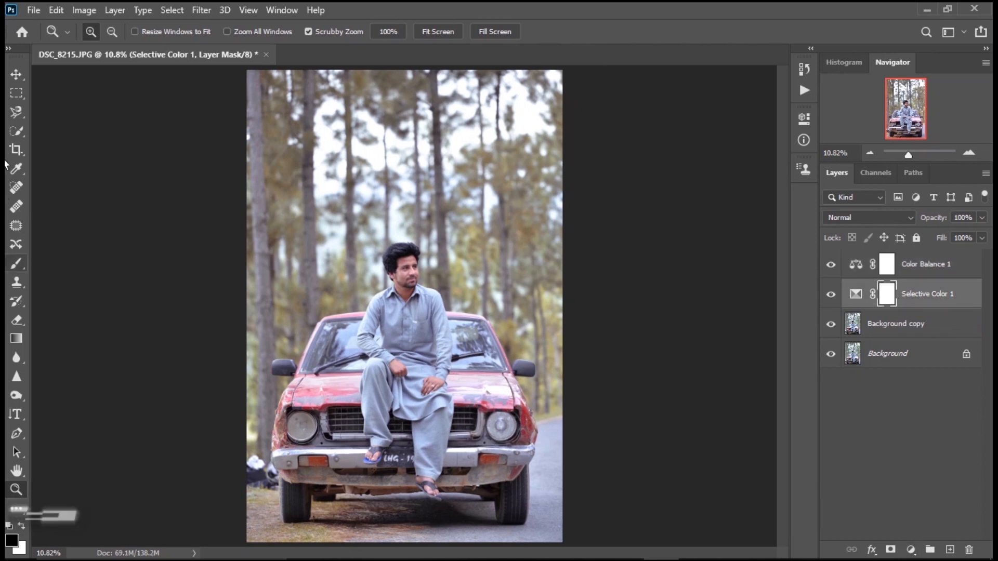
{"action": "left_click", "coordinate": [17, 262]}
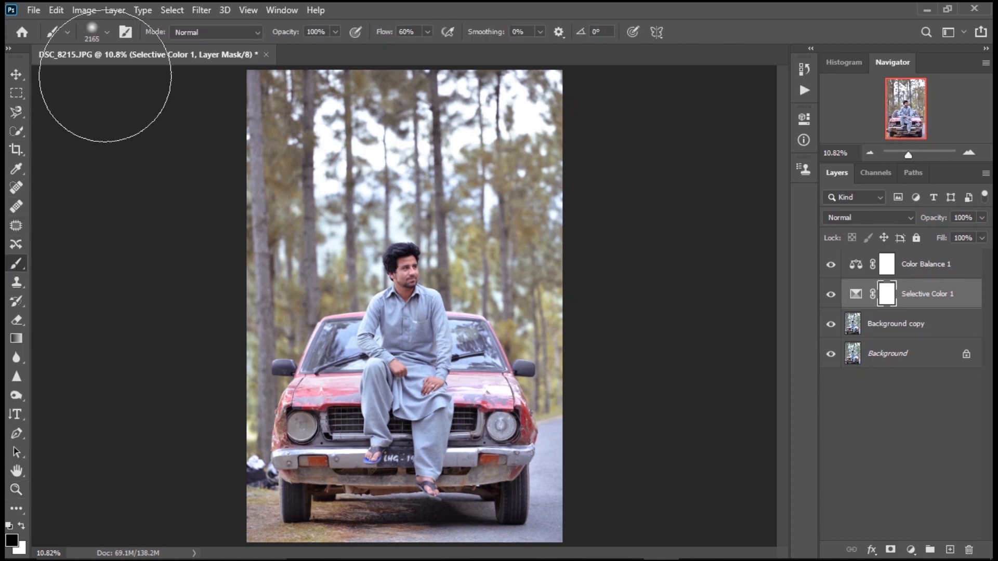
{"action": "left_click", "coordinate": [107, 32]}
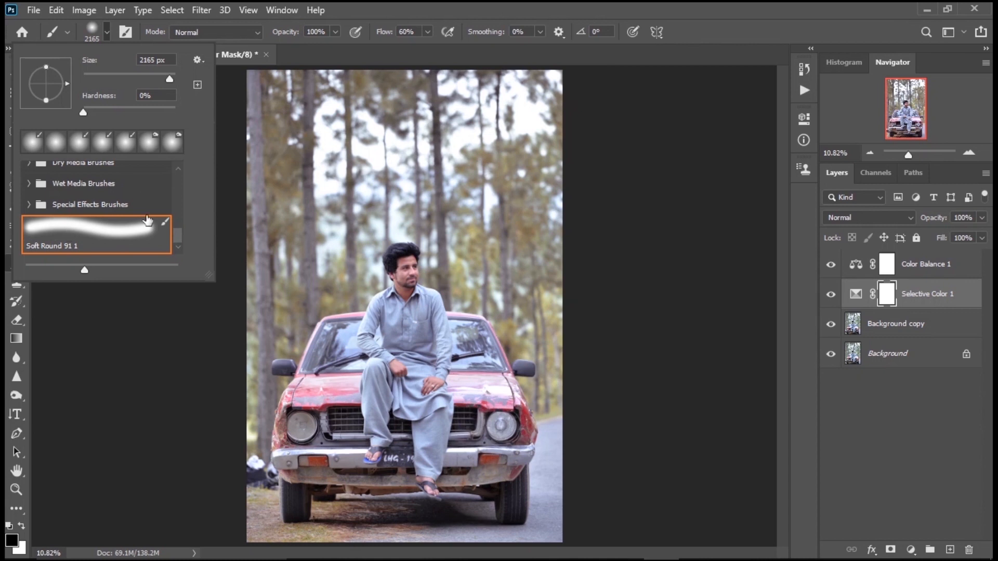
{"action": "scroll", "coordinate": [182, 168], "scroll_direction": "up", "scroll_amount": 4}
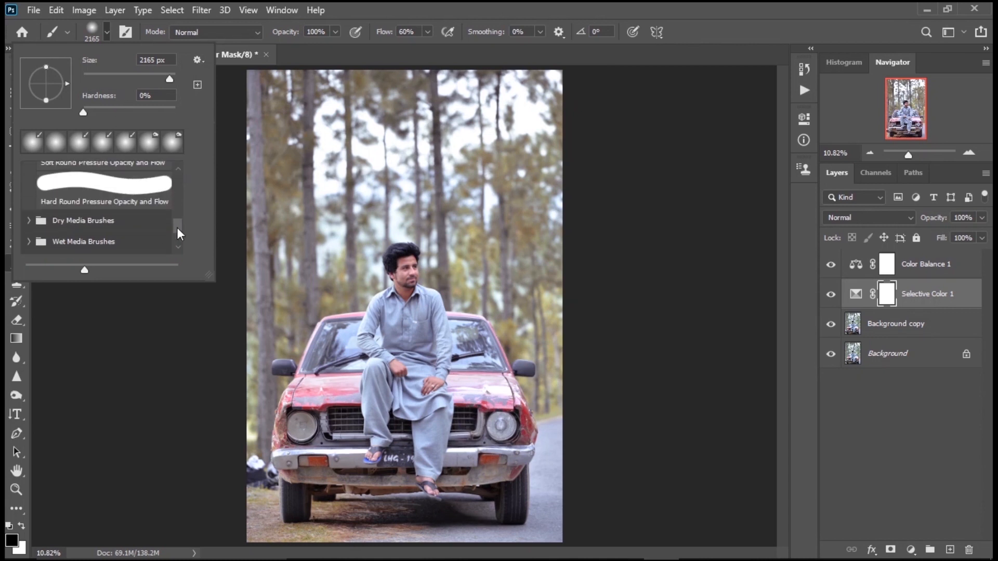
{"action": "left_click_drag", "start_coordinate": [178, 223], "coordinate": [183, 167]}
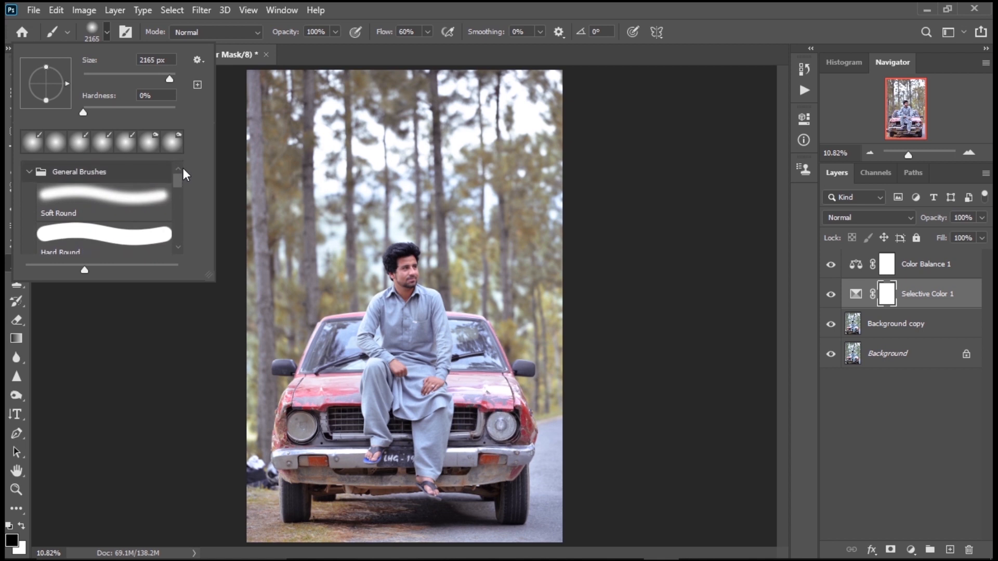
{"action": "left_click", "coordinate": [93, 202]}
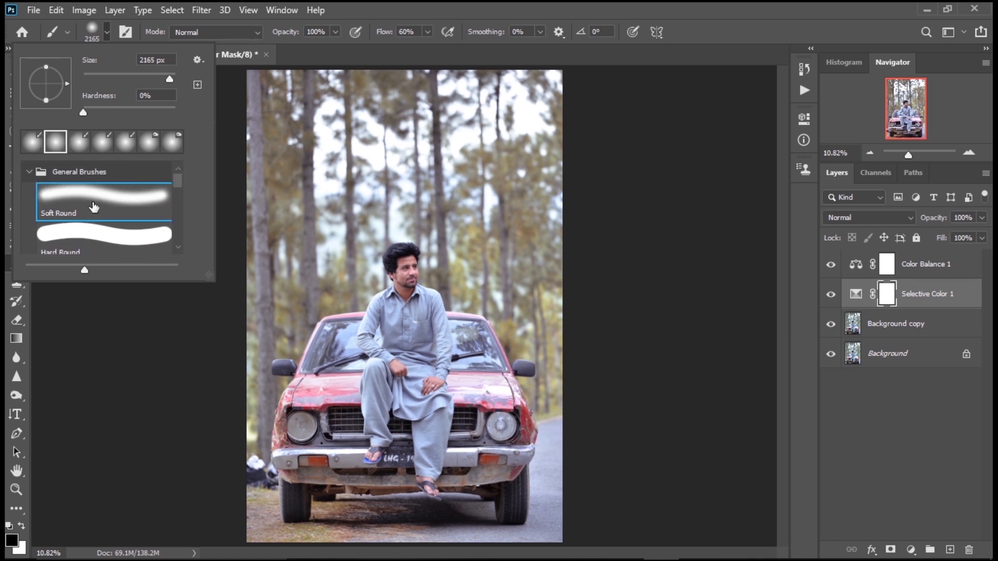
{"action": "double_click", "coordinate": [94, 207]}
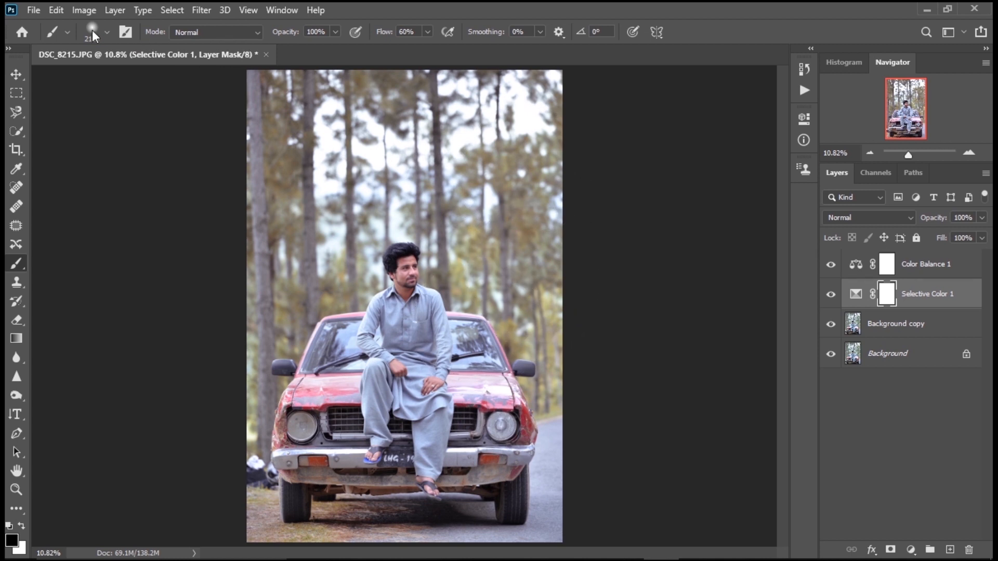
- Set the soft brush size to 165 px for masking the man's face on the Selective Color 1 mask
{"action": "left_click", "coordinate": [971, 152]}
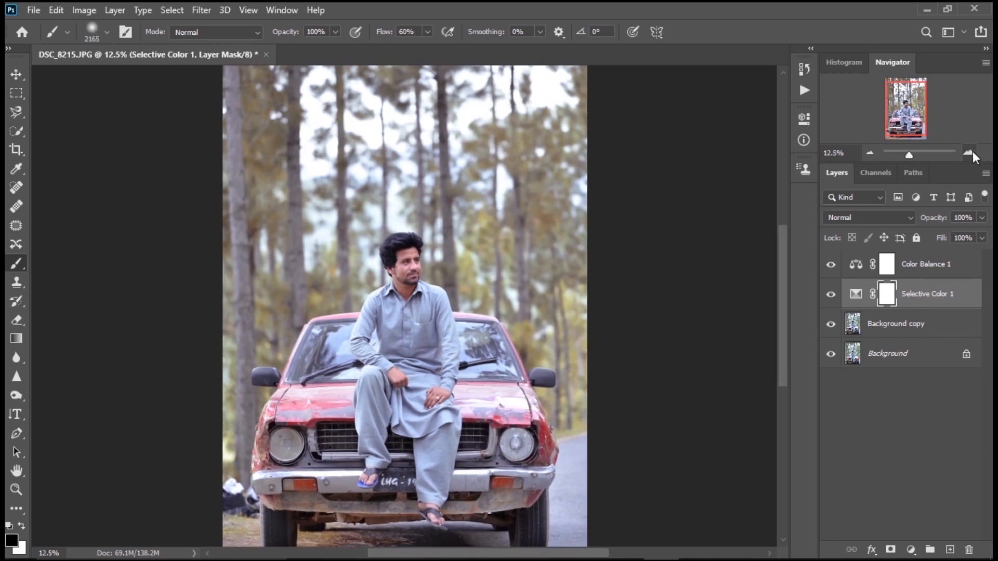
{"action": "left_click", "coordinate": [972, 151]}
{"action": "left_click", "coordinate": [972, 150]}
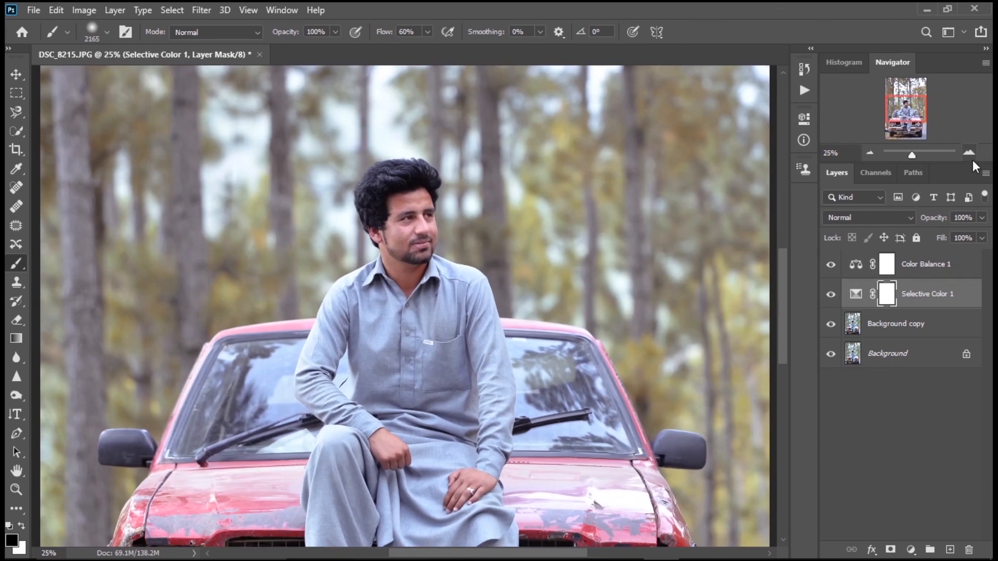
{"action": "left_click", "coordinate": [973, 159]}
{"action": "left_click", "coordinate": [972, 160]}
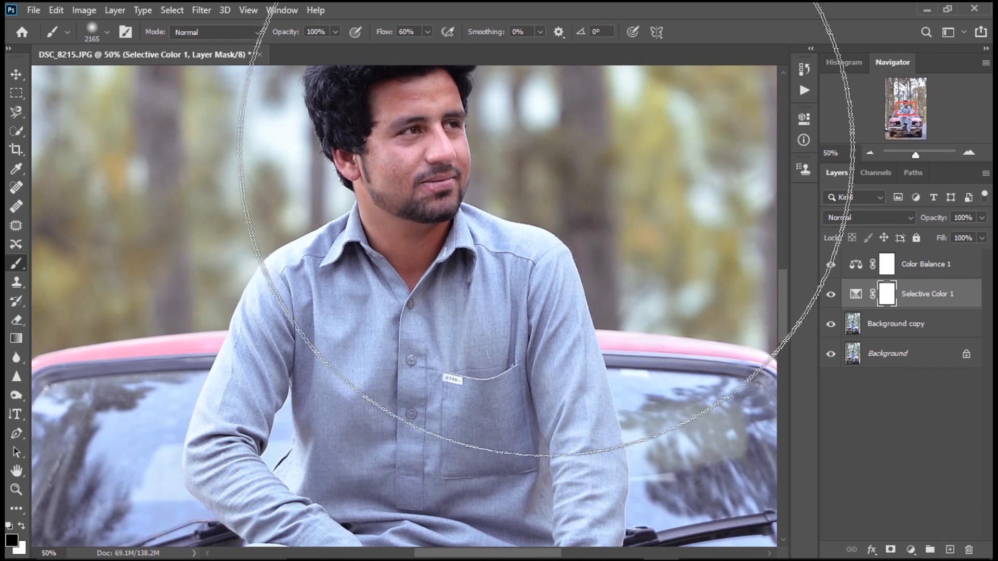
{"action": "scroll", "coordinate": [525, 172], "scroll_direction": "up", "scroll_amount": 3}
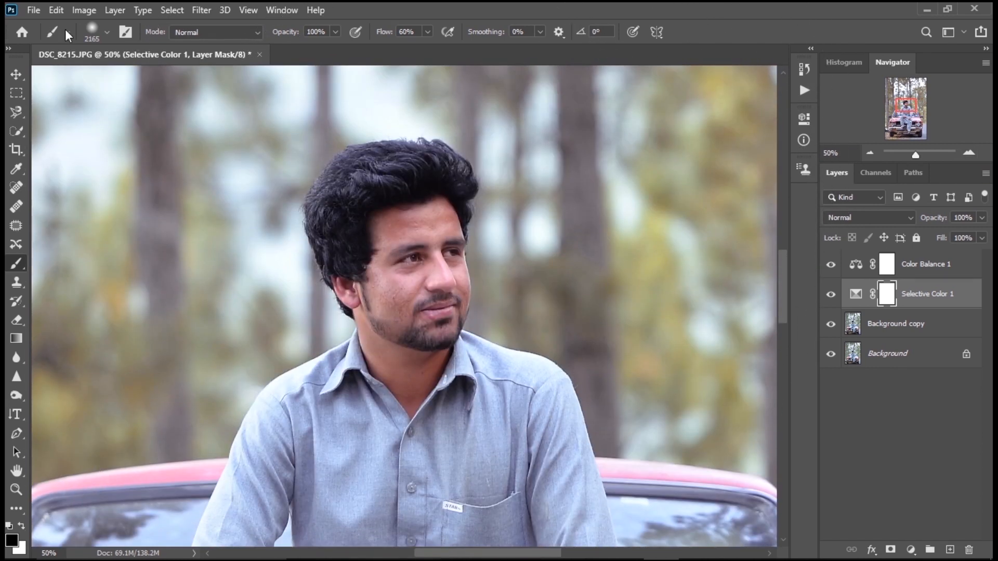
{"action": "left_click", "coordinate": [65, 31]}
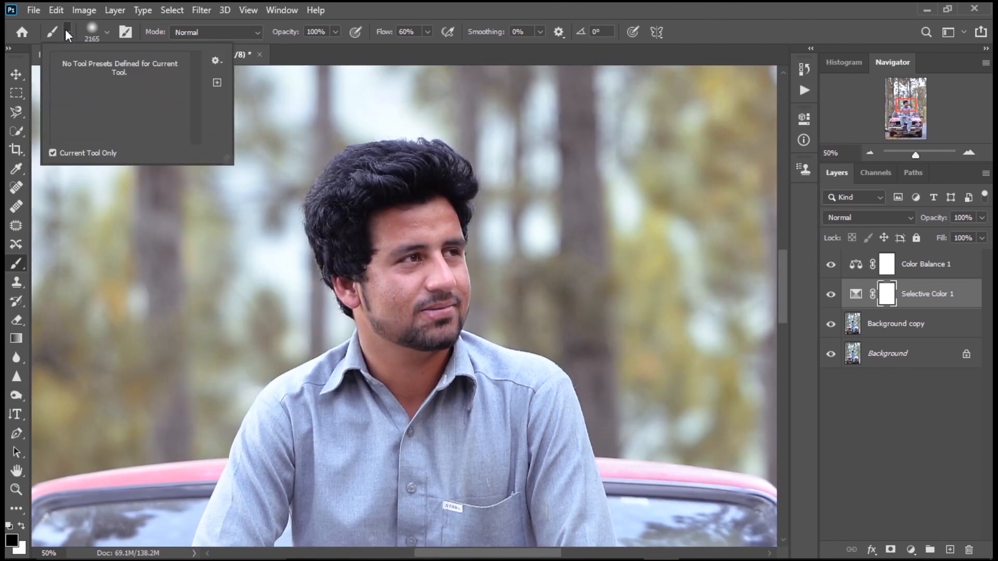
{"action": "left_click", "coordinate": [107, 31]}
{"action": "left_click", "coordinate": [130, 74]}
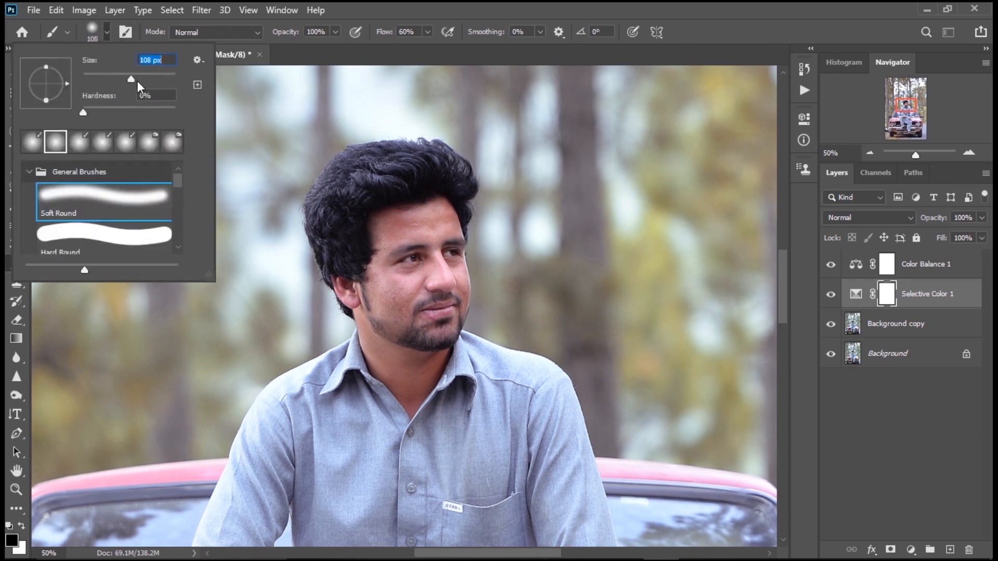
- Paint black over the man's face and neck on the Selective Color 1 mask, and compare with the adjustment hidden
{"action": "left_click", "coordinate": [423, 223]}
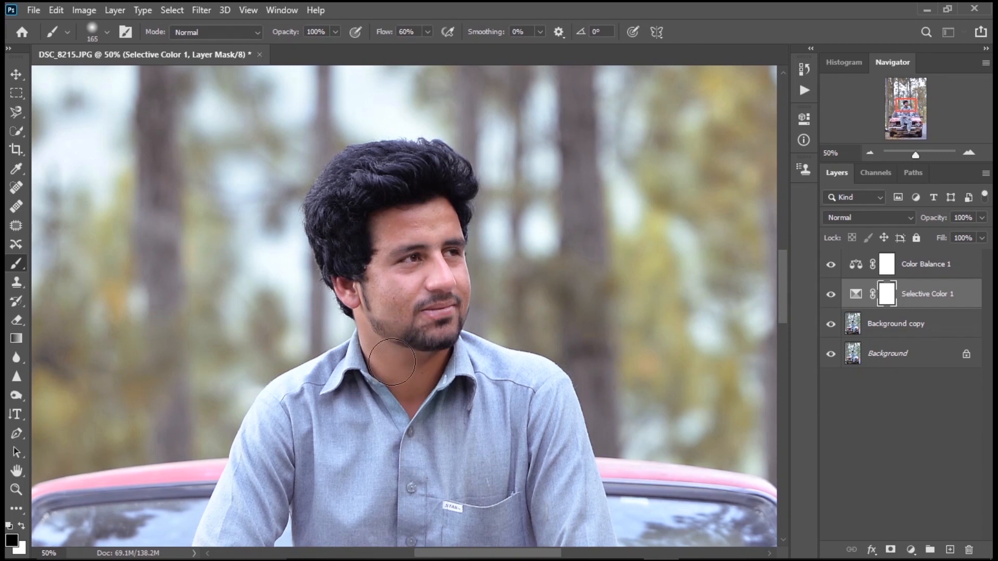
{"action": "left_click", "coordinate": [382, 321]}
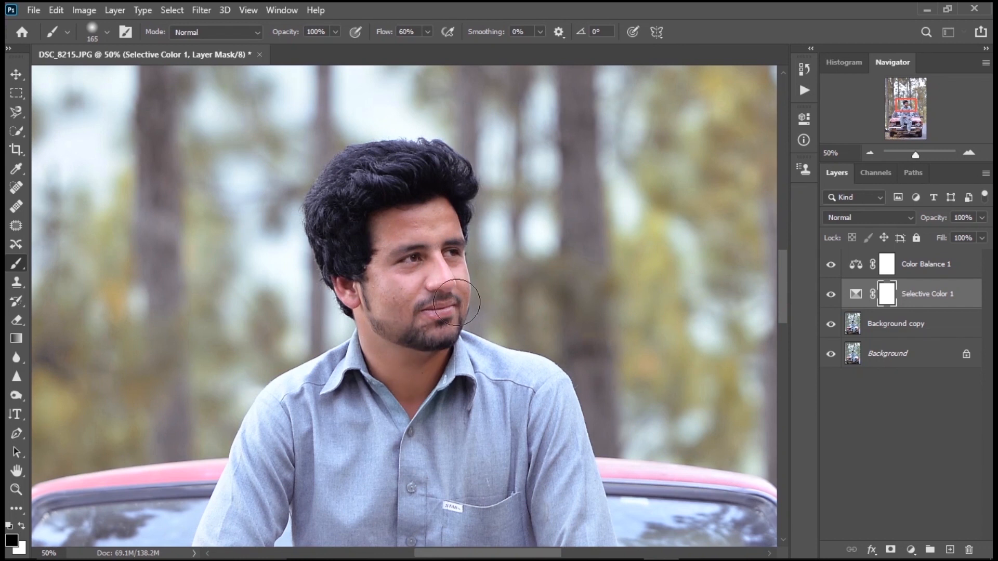
{"action": "left_click", "coordinate": [831, 296]}
{"action": "left_click", "coordinate": [831, 295]}
- Paint black over both of the man's hands on the Selective Color 1 mask
{"action": "left_click_drag", "start_coordinate": [785, 276], "coordinate": [784, 334]}
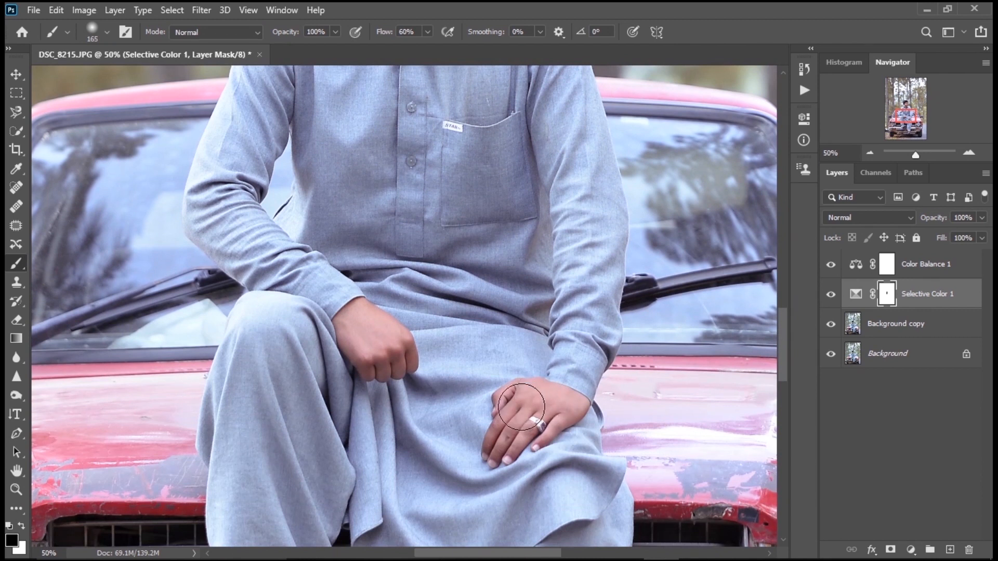
{"action": "mouse_move", "coordinate": [546, 403]}
{"action": "left_mouse_down"}
{"action": "mouse_move", "coordinate": [519, 423]}
{"action": "mouse_move", "coordinate": [500, 451]}
{"action": "left_mouse_up"}
{"action": "left_click_drag", "start_coordinate": [548, 430], "coordinate": [551, 424]}
{"action": "mouse_move", "coordinate": [398, 369]}
{"action": "left_mouse_down"}
{"action": "mouse_move", "coordinate": [366, 325]}
{"action": "mouse_move", "coordinate": [366, 348]}
{"action": "mouse_move", "coordinate": [402, 354]}
{"action": "mouse_move", "coordinate": [374, 360]}
{"action": "mouse_move", "coordinate": [370, 326]}
{"action": "mouse_move", "coordinate": [360, 336]}
{"action": "mouse_move", "coordinate": [368, 326]}
{"action": "mouse_move", "coordinate": [392, 337]}
{"action": "mouse_move", "coordinate": [373, 329]}
{"action": "mouse_move", "coordinate": [386, 354]}
{"action": "left_mouse_up"}
- Paint black over both of the man's feet on the Selective Color 1 mask
{"action": "left_click_drag", "start_coordinate": [782, 332], "coordinate": [779, 402]}
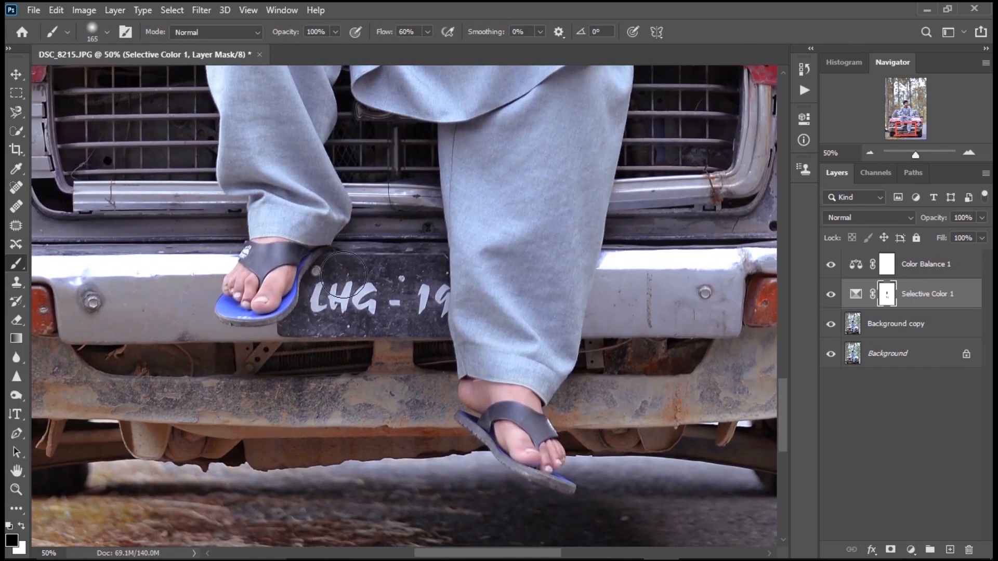
{"action": "mouse_move", "coordinate": [243, 284]}
{"action": "left_mouse_down"}
{"action": "mouse_move", "coordinate": [268, 252]}
{"action": "mouse_move", "coordinate": [246, 279]}
{"action": "mouse_move", "coordinate": [266, 297]}
{"action": "left_mouse_up"}
{"action": "mouse_move", "coordinate": [510, 433]}
{"action": "left_mouse_down"}
{"action": "mouse_move", "coordinate": [535, 445]}
{"action": "mouse_move", "coordinate": [482, 397]}
{"action": "mouse_move", "coordinate": [529, 403]}
{"action": "left_mouse_up"}
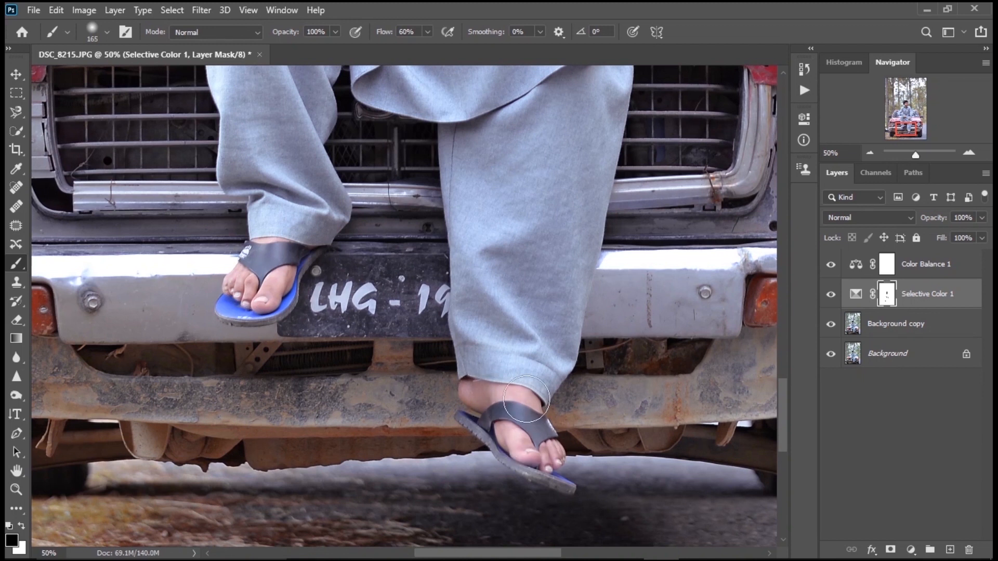
- Select the Color Balance 1 layer mask and paint black over the skin of the man's face and neck
{"action": "left_click", "coordinate": [869, 152]}
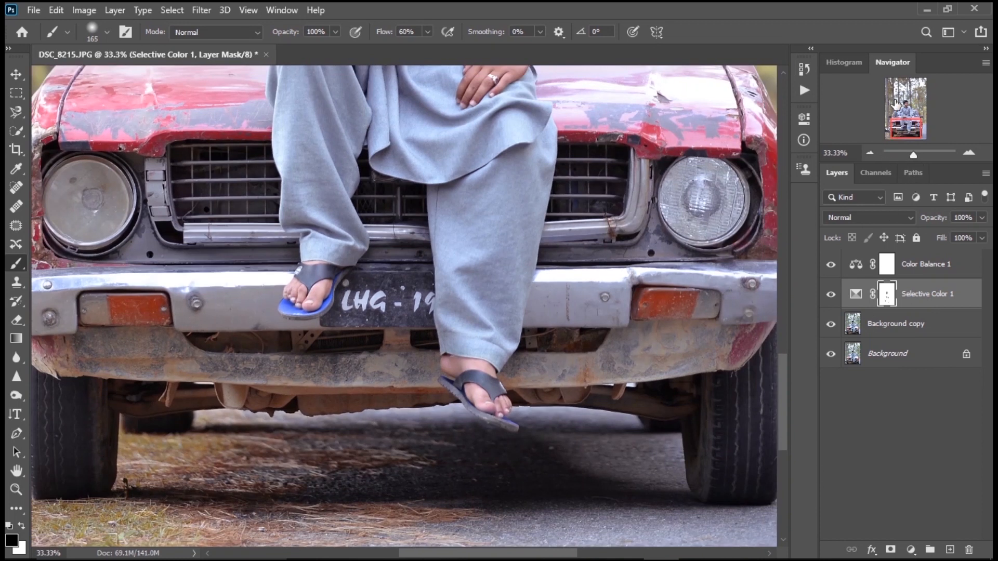
{"action": "left_click_drag", "start_coordinate": [896, 104], "coordinate": [915, 104]}
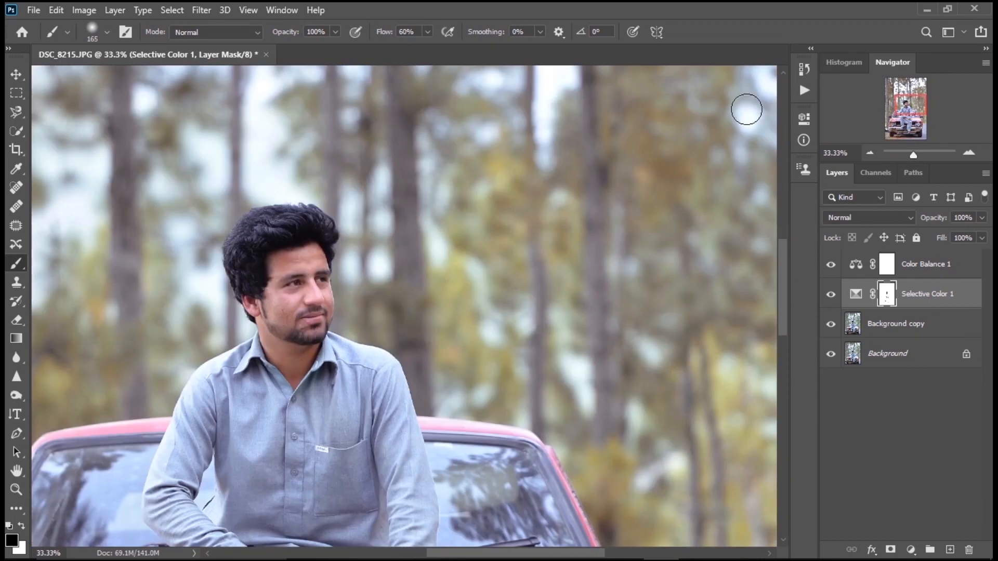
{"action": "left_click", "coordinate": [888, 272]}
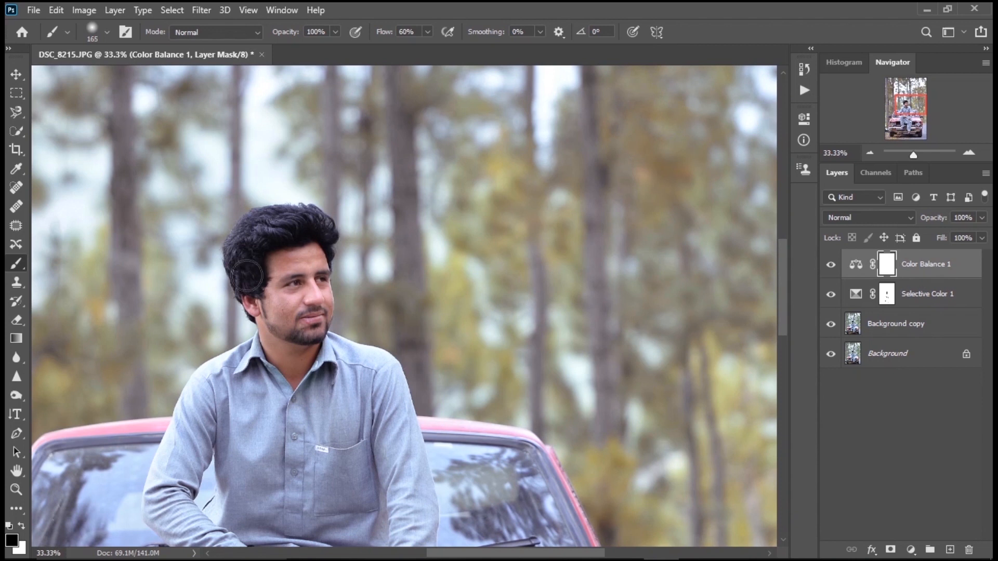
{"action": "left_click", "coordinate": [969, 153]}
{"action": "left_click", "coordinate": [969, 152]}
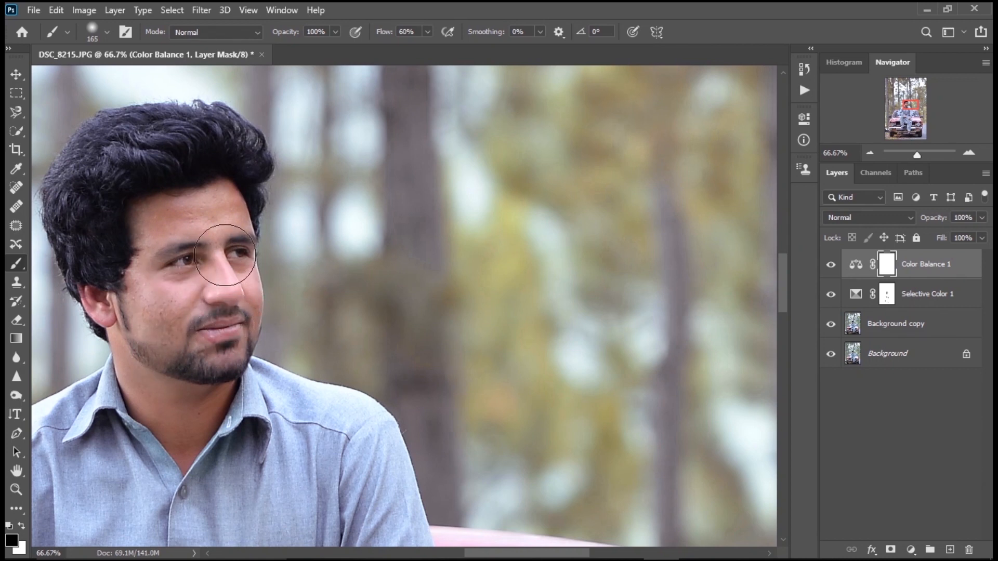
{"action": "left_click_drag", "start_coordinate": [130, 306], "coordinate": [114, 294]}
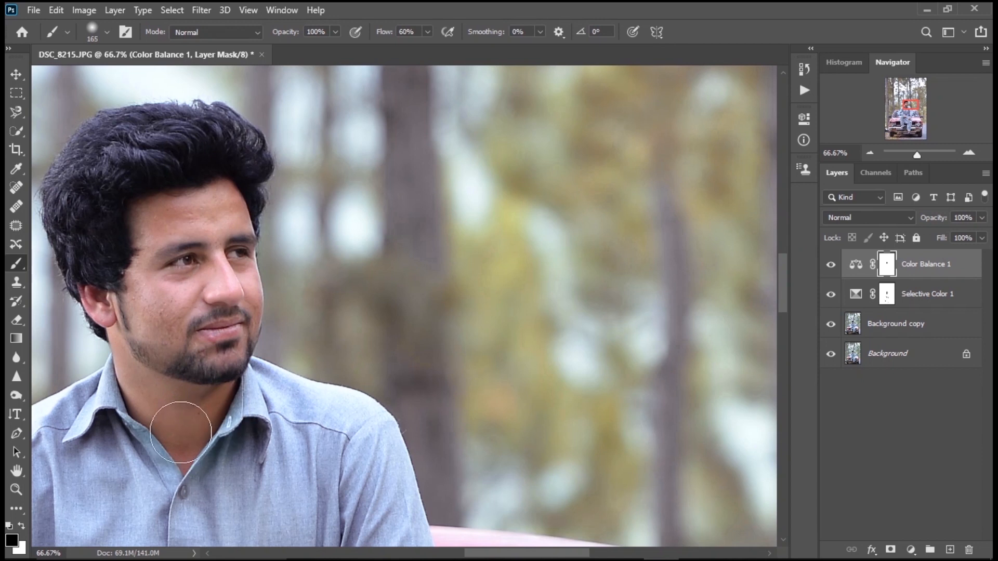
{"action": "left_click", "coordinate": [871, 152]}
{"action": "left_click", "coordinate": [870, 152]}
{"action": "left_click_drag", "start_coordinate": [785, 260], "coordinate": [782, 320]}
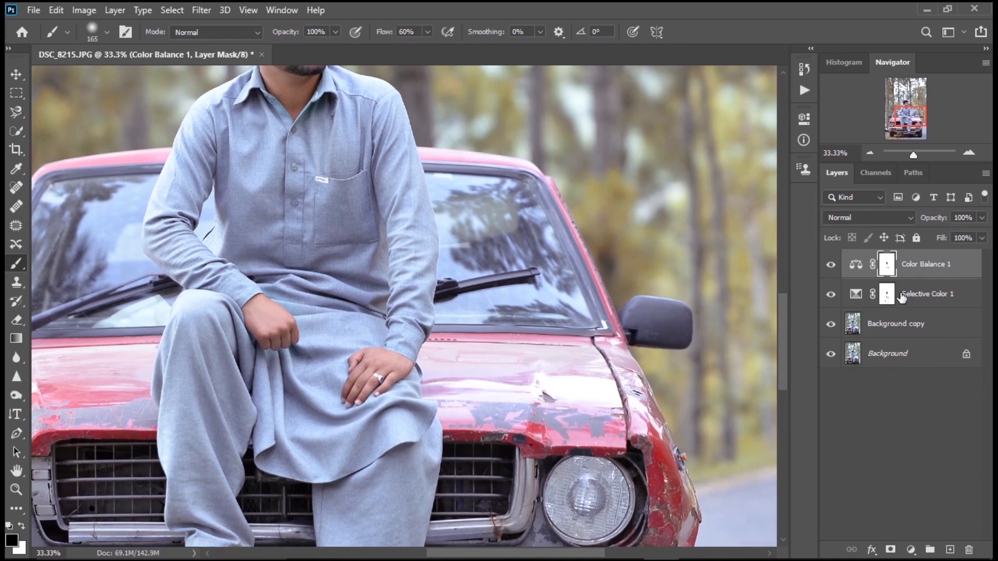
- Group the Color Balance 1 and Selective Color 1 layers, and check the group's contents
{"action": "left_click", "coordinate": [902, 295], "text": "shift"}
{"action": "left_click", "coordinate": [931, 549]}
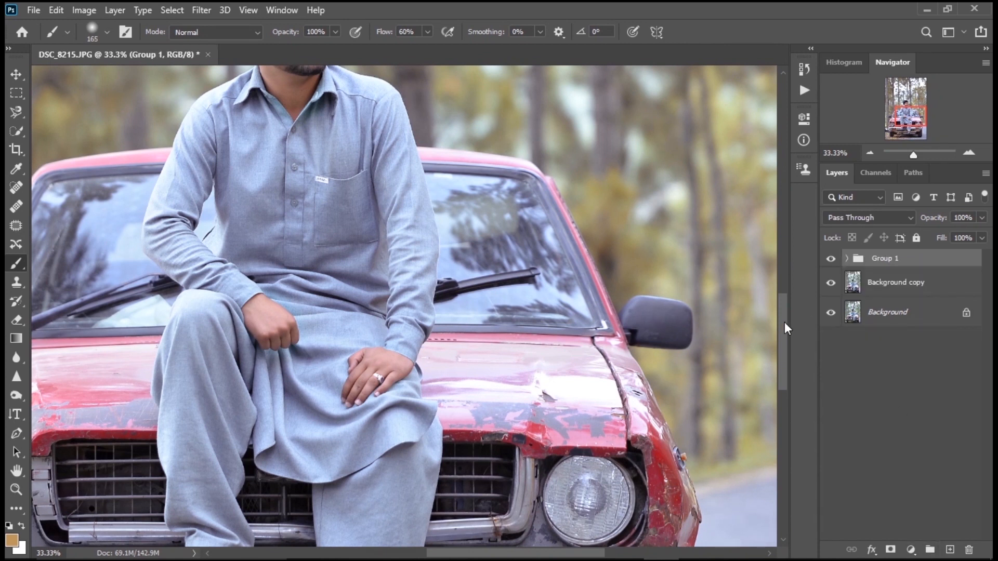
{"action": "left_click_drag", "start_coordinate": [784, 322], "coordinate": [782, 348]}
{"action": "left_click", "coordinate": [847, 259]}
{"action": "left_click", "coordinate": [847, 259]}
- Toggle Group 1's visibility to compare the photo before and after color grading, and inspect the man and car
{"action": "left_click", "coordinate": [831, 259]}
{"action": "left_click", "coordinate": [831, 259]}
{"action": "left_click", "coordinate": [832, 259]}
{"action": "left_click", "coordinate": [832, 260]}
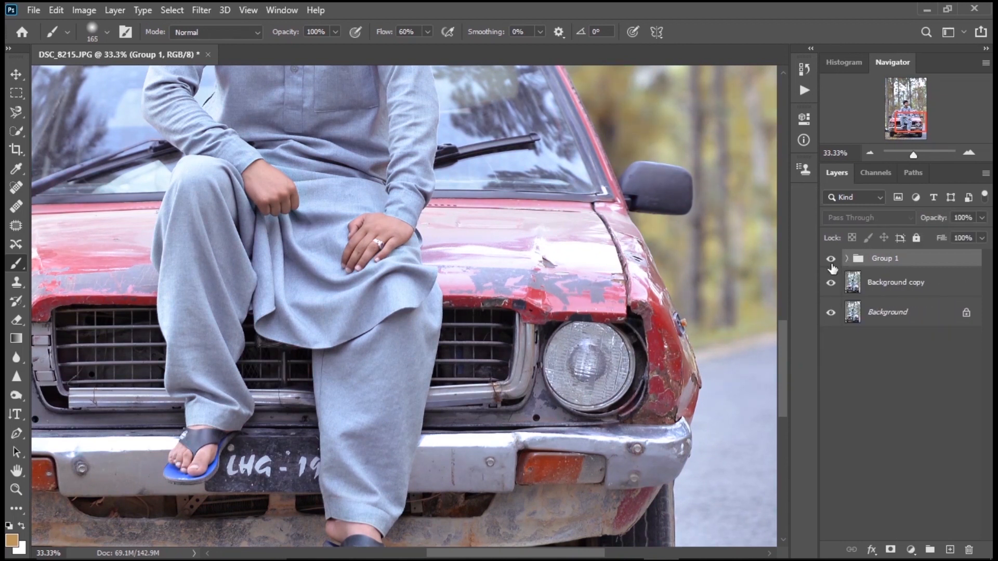
{"action": "left_click_drag", "start_coordinate": [783, 354], "coordinate": [788, 301]}
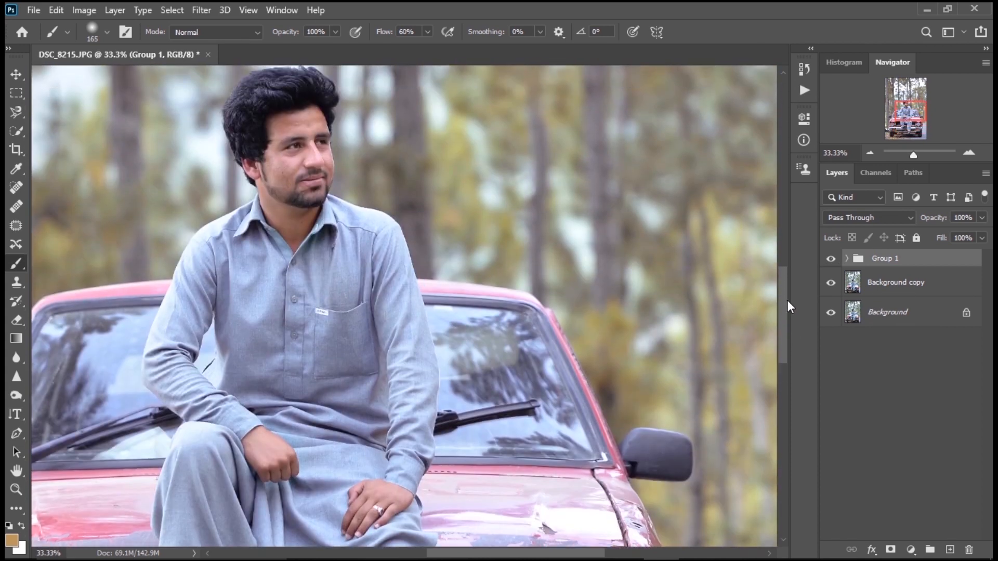
{"action": "left_click_drag", "start_coordinate": [788, 301], "coordinate": [791, 363]}
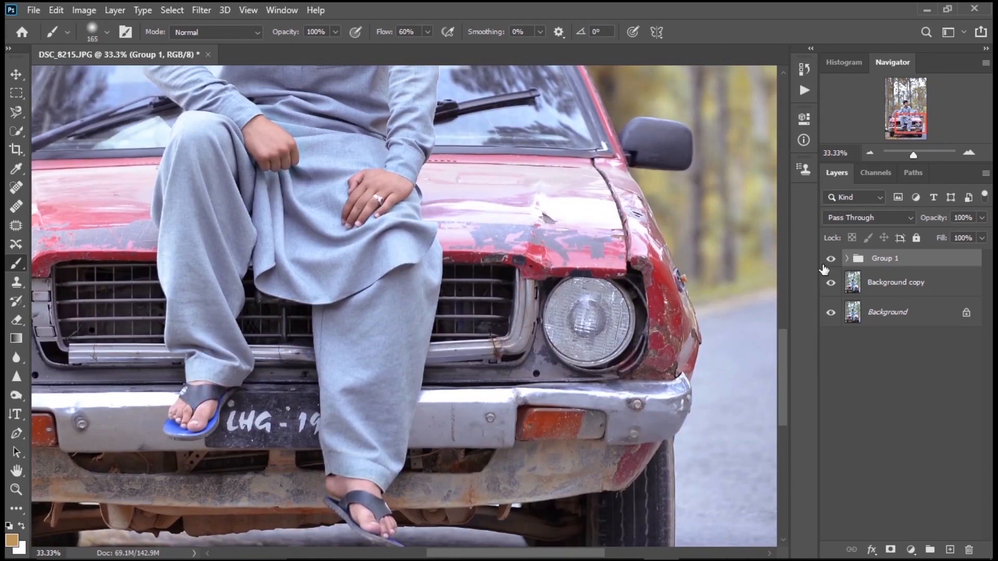
- Select the Color Balance 1 mask inside Group 1 and make black the foreground color
{"action": "left_click", "coordinate": [847, 259]}
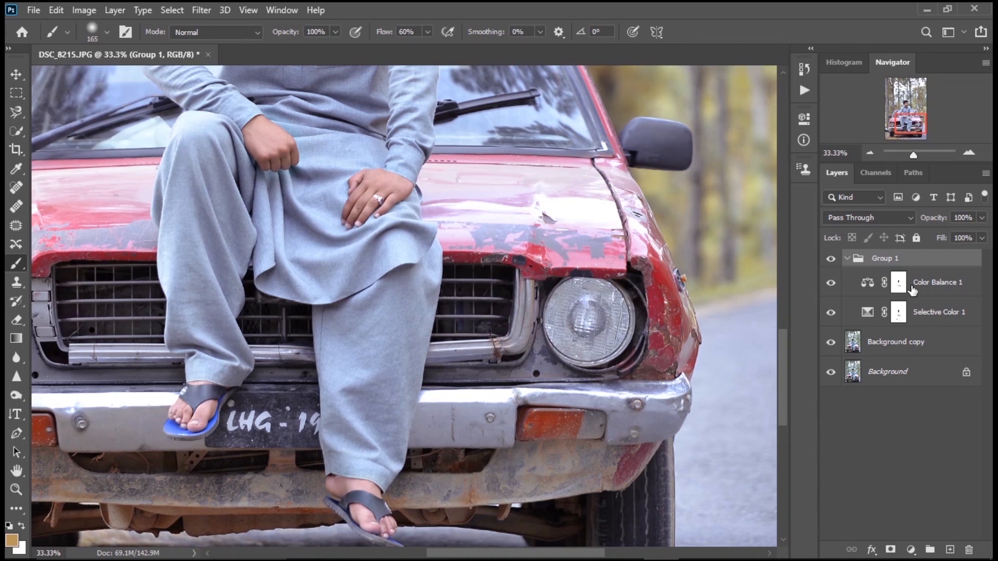
{"action": "left_click", "coordinate": [913, 290]}
{"action": "key", "text": "d"}
{"action": "key", "text": "x"}
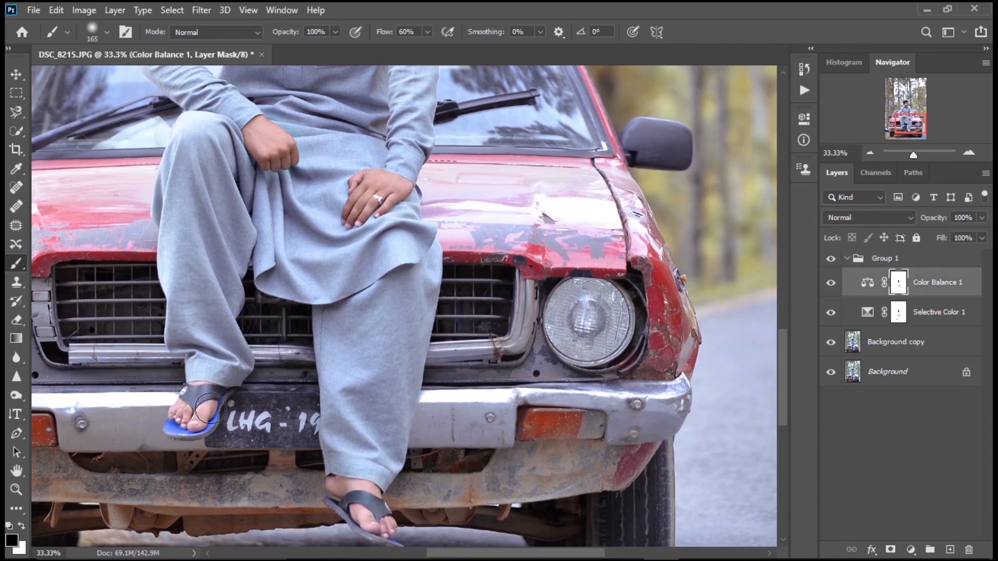
- Toggle the visibility of Color Balance 1 and Group 1 to compare the graded and ungraded photo
{"action": "left_click", "coordinate": [830, 285]}
{"action": "left_click", "coordinate": [829, 285]}
{"action": "left_click", "coordinate": [830, 284]}
{"action": "left_click", "coordinate": [830, 286]}
{"action": "left_click", "coordinate": [832, 259]}
{"action": "left_click", "coordinate": [832, 259]}
{"action": "left_click", "coordinate": [875, 157]}
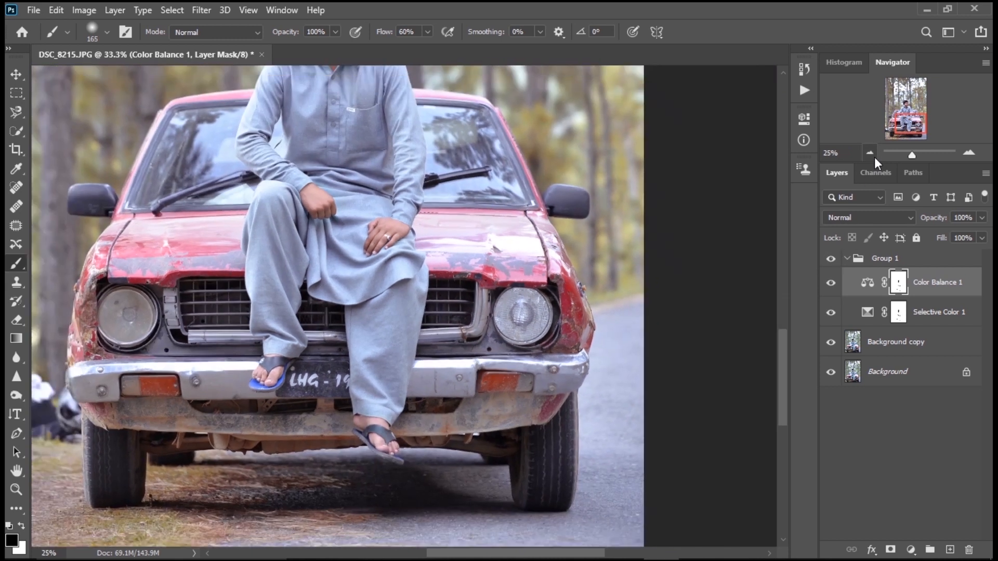
{"action": "left_click_drag", "start_coordinate": [780, 308], "coordinate": [786, 283]}
{"action": "left_click", "coordinate": [832, 259]}
{"action": "left_click", "coordinate": [832, 259]}
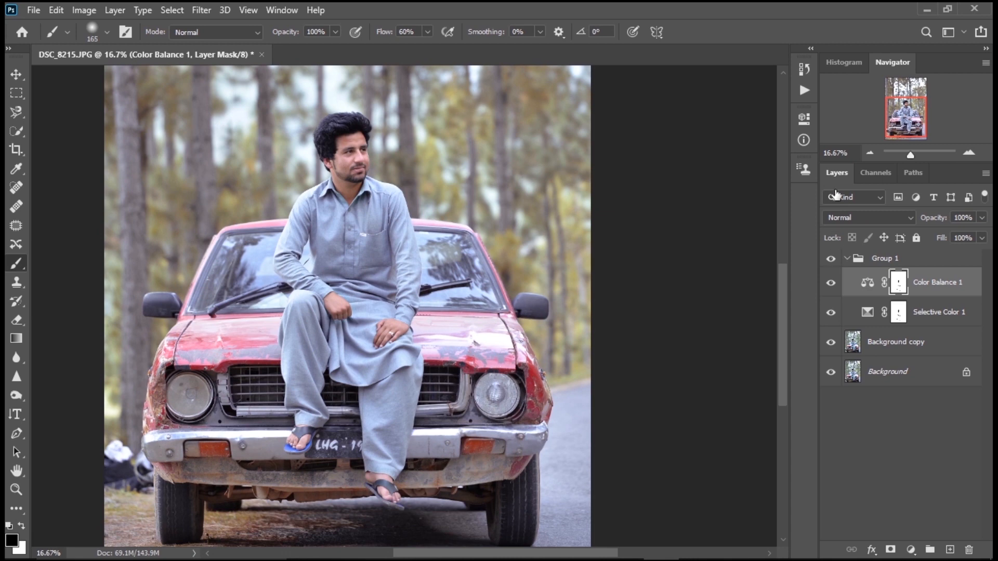
{"action": "left_click", "coordinate": [870, 153]}
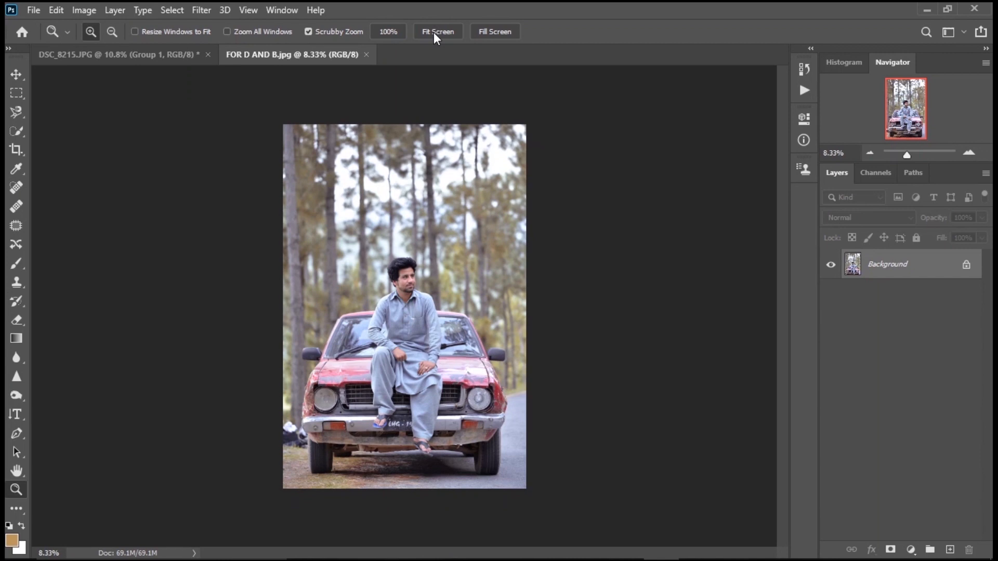
- Duplicate the Background layer of FOR D AND B.jpg and restore the default black and white colors
{"action": "left_click", "coordinate": [437, 32]}
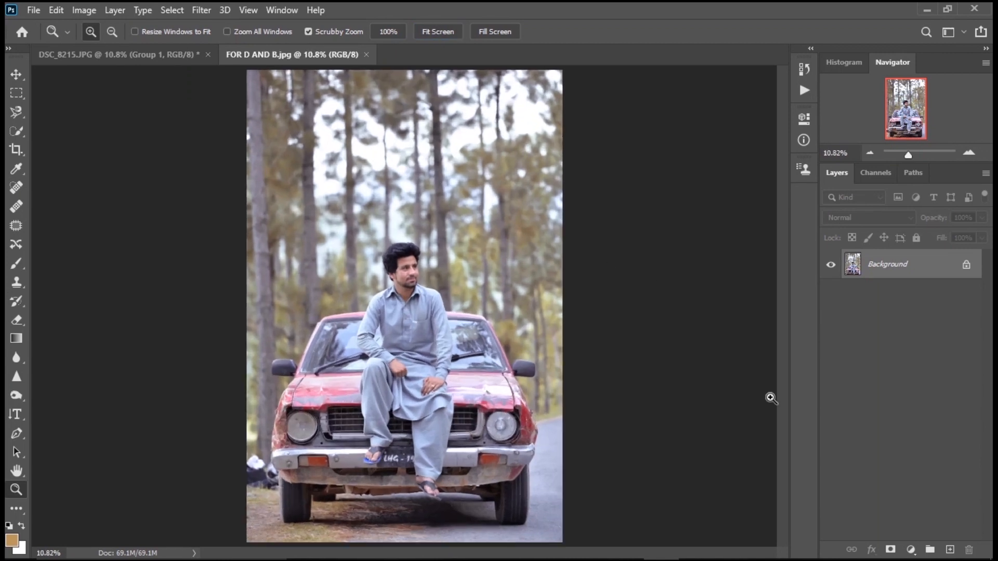
{"action": "left_click_drag", "start_coordinate": [886, 275], "coordinate": [950, 550]}
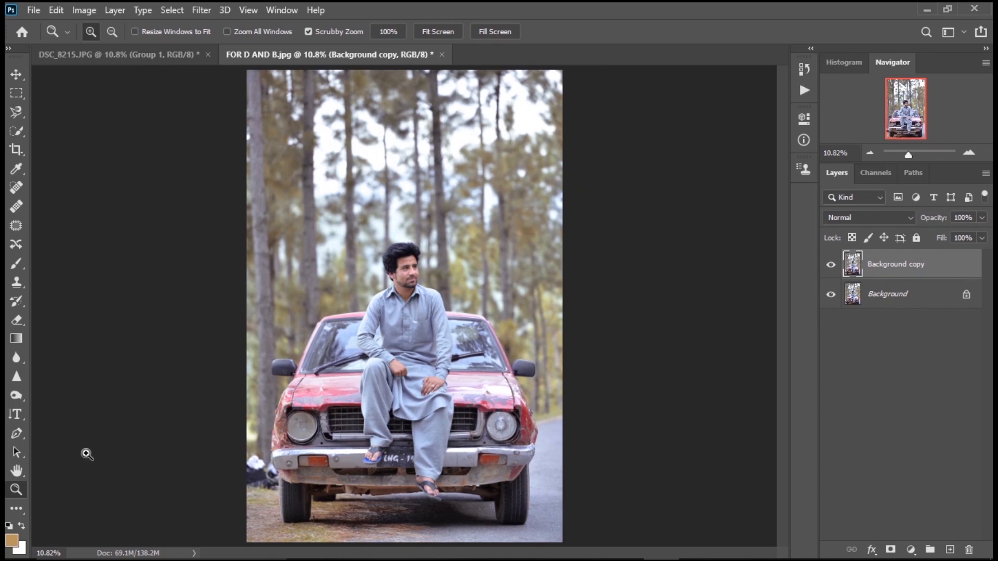
{"action": "left_click", "coordinate": [9, 527]}
- Choose the Burn Tool and set its exposure to 22% for darkening the Background copy
{"action": "left_click", "coordinate": [21, 395]}
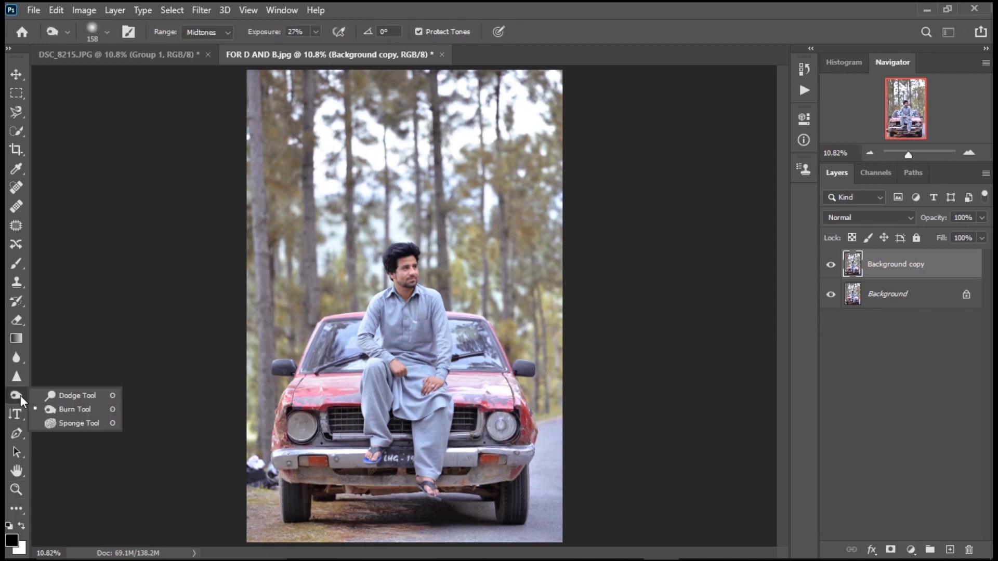
{"action": "left_click", "coordinate": [47, 405]}
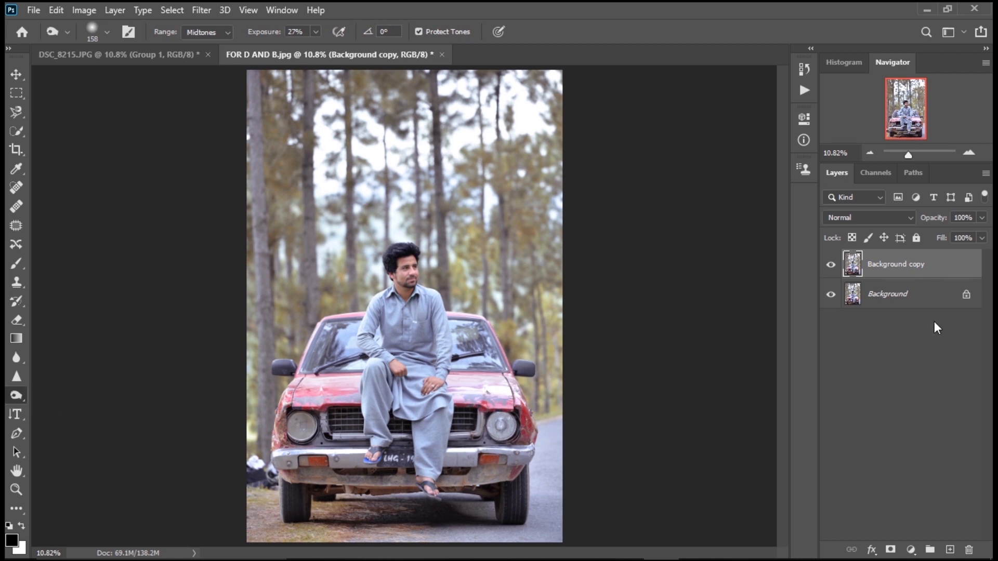
{"action": "left_click", "coordinate": [968, 152]}
{"action": "left_click", "coordinate": [968, 153]}
{"action": "left_click", "coordinate": [968, 153]}
{"action": "left_click", "coordinate": [968, 152]}
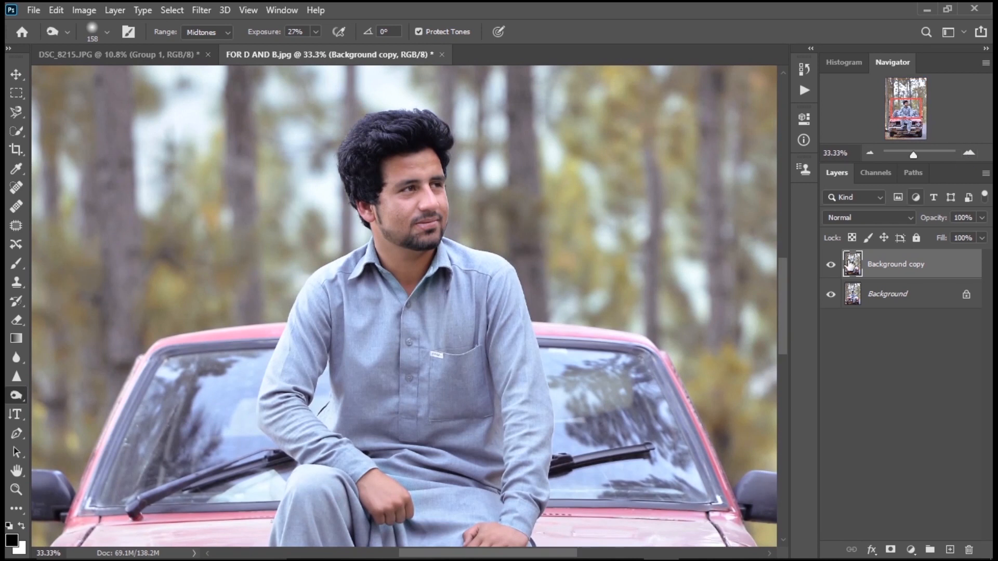
{"action": "left_click", "coordinate": [316, 31]}
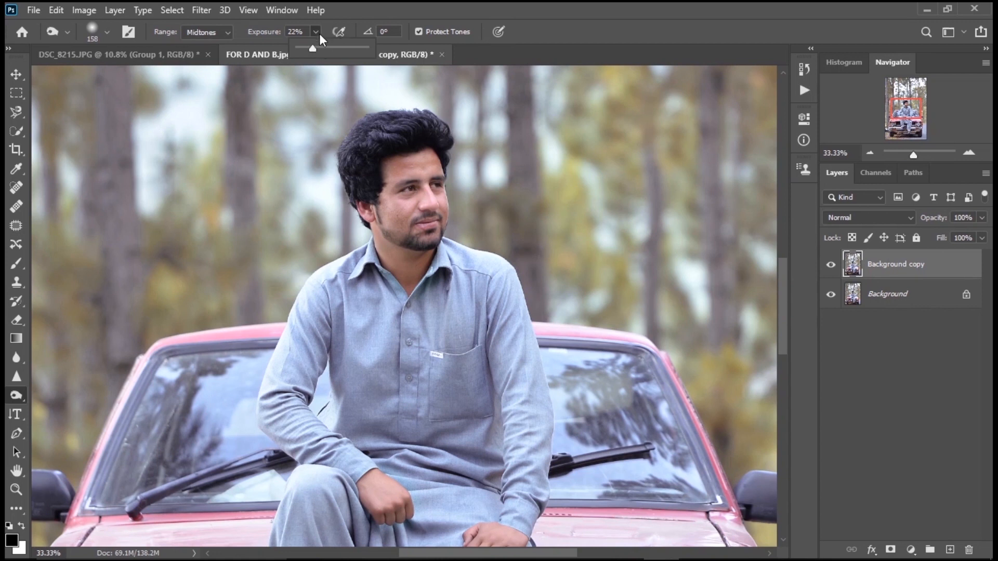
{"action": "left_click", "coordinate": [319, 33]}
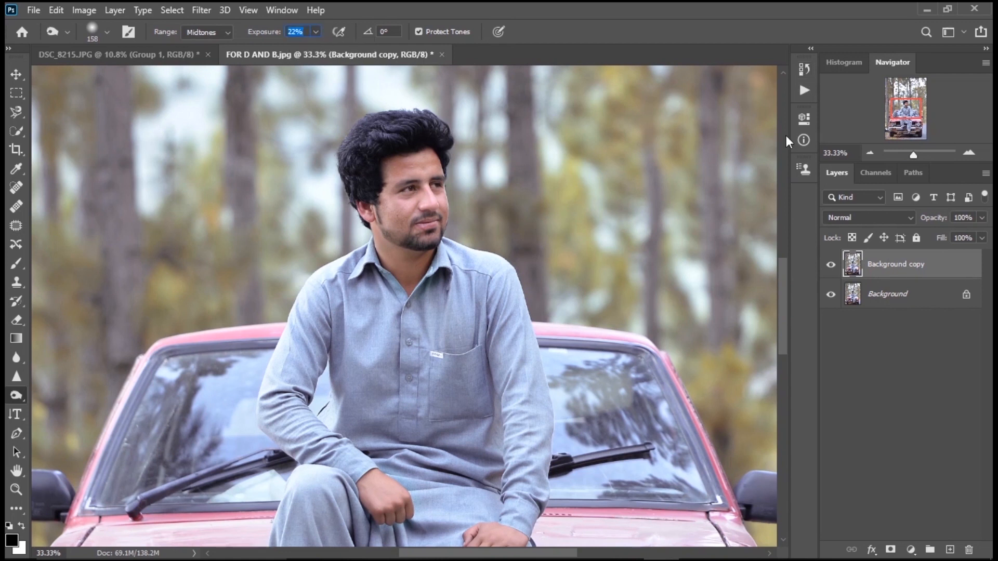
{"action": "left_click_drag", "start_coordinate": [786, 276], "coordinate": [803, 188]}
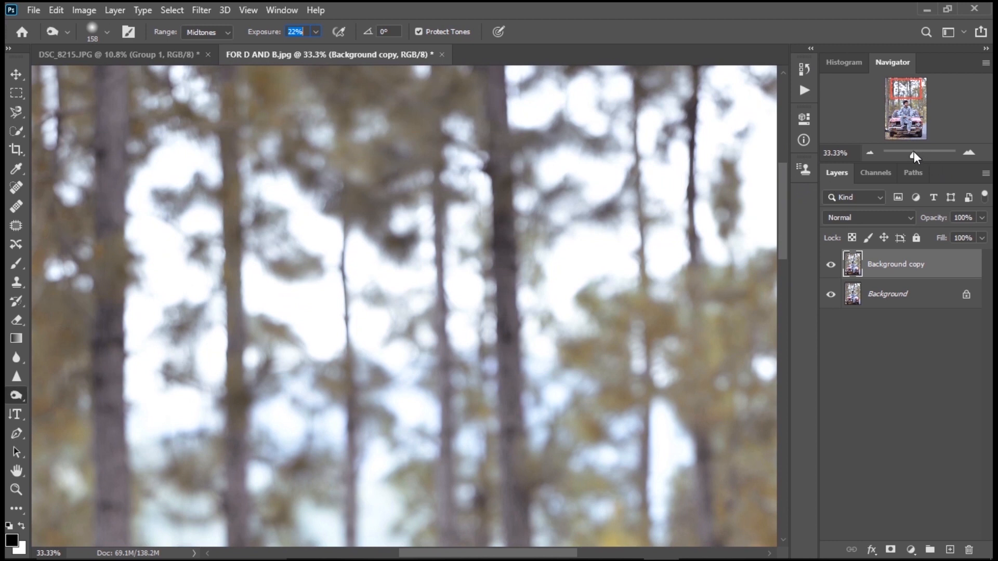
{"action": "left_click", "coordinate": [872, 151]}
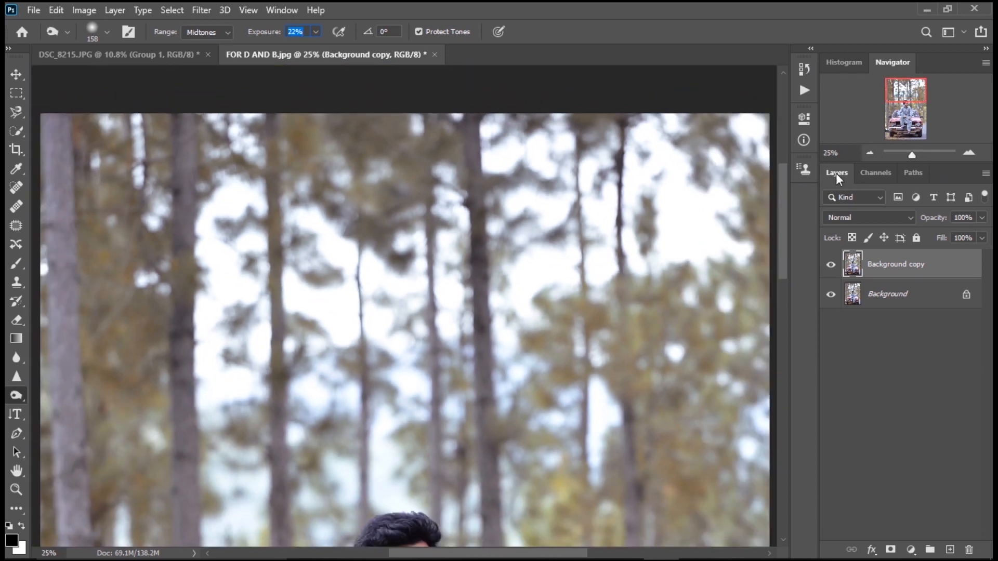
- Enlarge the Burn Tool brush to 1457 px and darken the trees and sky in the upper background
{"action": "left_click", "coordinate": [107, 32]}
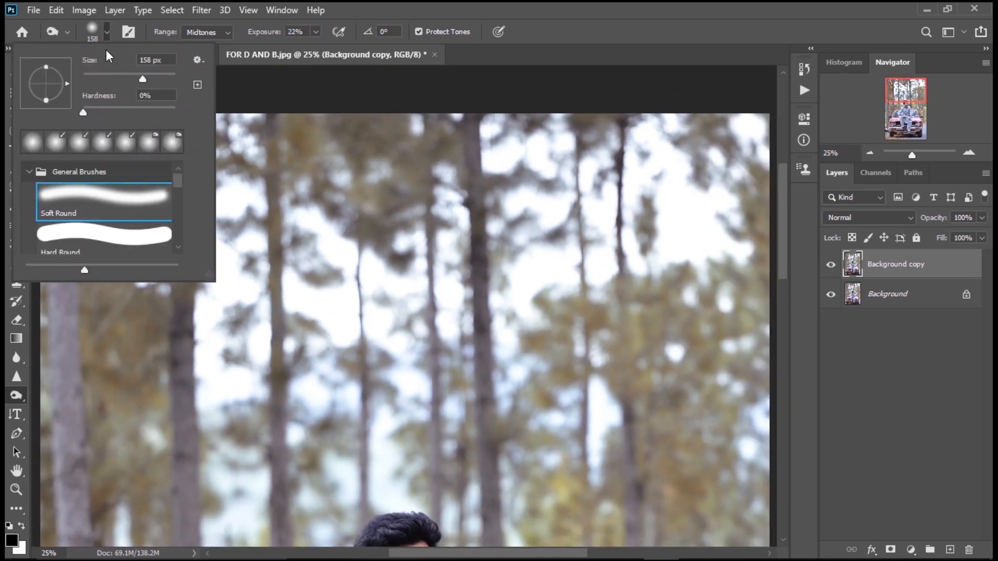
{"action": "left_click", "coordinate": [168, 79]}
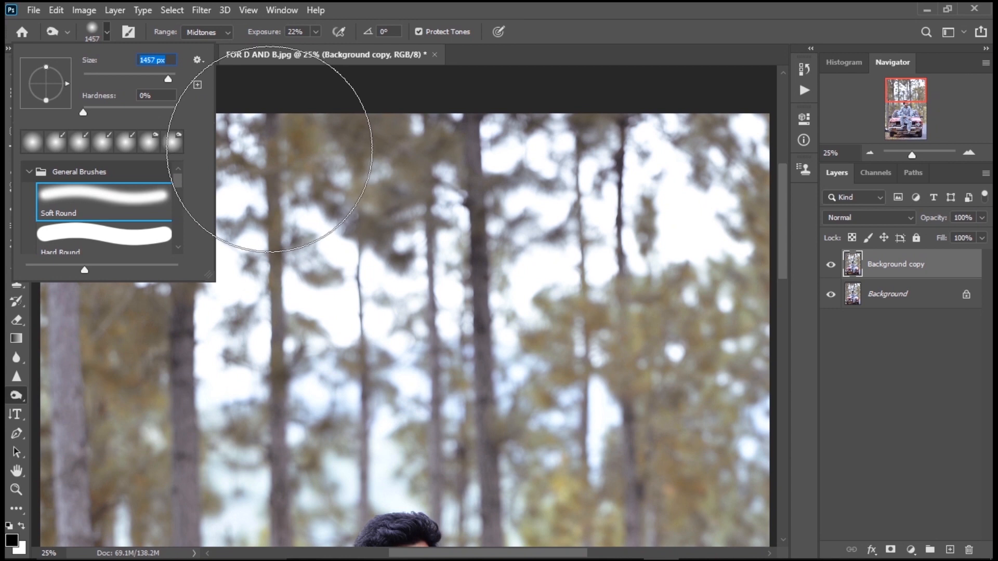
{"action": "mouse_move", "coordinate": [719, 172]}
{"action": "left_mouse_down"}
{"action": "mouse_move", "coordinate": [682, 207]}
{"action": "mouse_move", "coordinate": [638, 212]}
{"action": "mouse_move", "coordinate": [428, 216]}
{"action": "mouse_move", "coordinate": [156, 190]}
{"action": "mouse_move", "coordinate": [125, 203]}
{"action": "mouse_move", "coordinate": [125, 190]}
{"action": "mouse_move", "coordinate": [125, 379]}
{"action": "mouse_move", "coordinate": [112, 447]}
{"action": "mouse_move", "coordinate": [267, 445]}
{"action": "mouse_move", "coordinate": [334, 379]}
{"action": "mouse_move", "coordinate": [503, 429]}
{"action": "mouse_move", "coordinate": [668, 450]}
{"action": "mouse_move", "coordinate": [572, 454]}
{"action": "mouse_move", "coordinate": [606, 446]}
{"action": "mouse_move", "coordinate": [609, 325]}
{"action": "mouse_move", "coordinate": [363, 330]}
{"action": "mouse_move", "coordinate": [709, 107]}
{"action": "mouse_move", "coordinate": [604, 182]}
{"action": "left_mouse_up"}
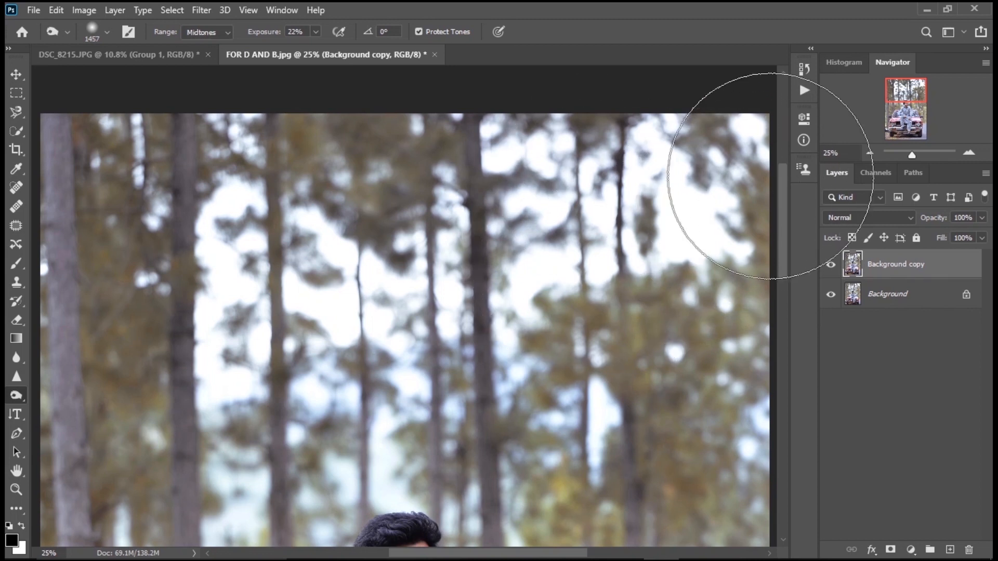
- Set the Burn Tool brush size to 464 px and darken the trees to the right of the car
{"action": "left_click_drag", "start_coordinate": [785, 185], "coordinate": [780, 242]}
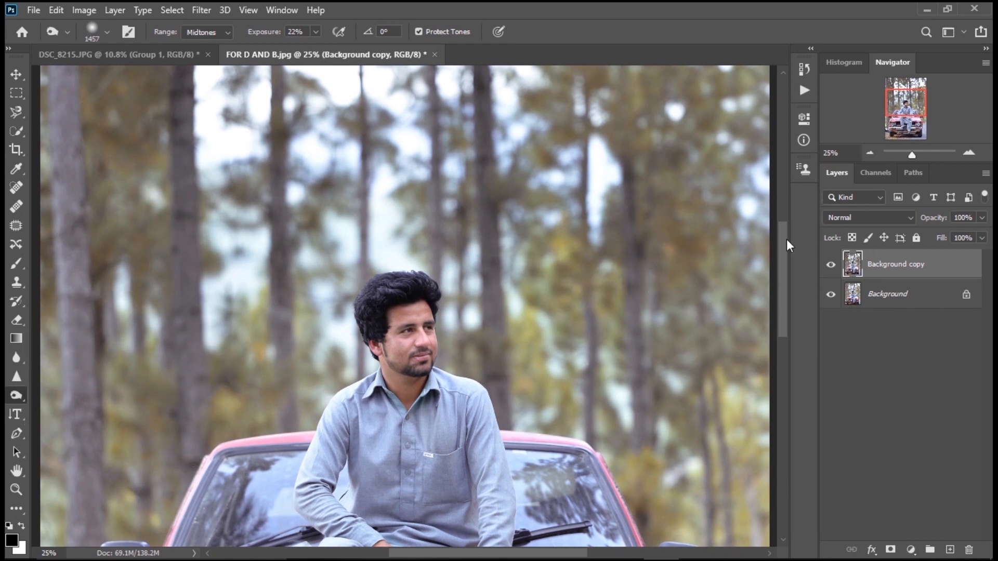
{"action": "left_click_drag", "start_coordinate": [787, 239], "coordinate": [779, 259]}
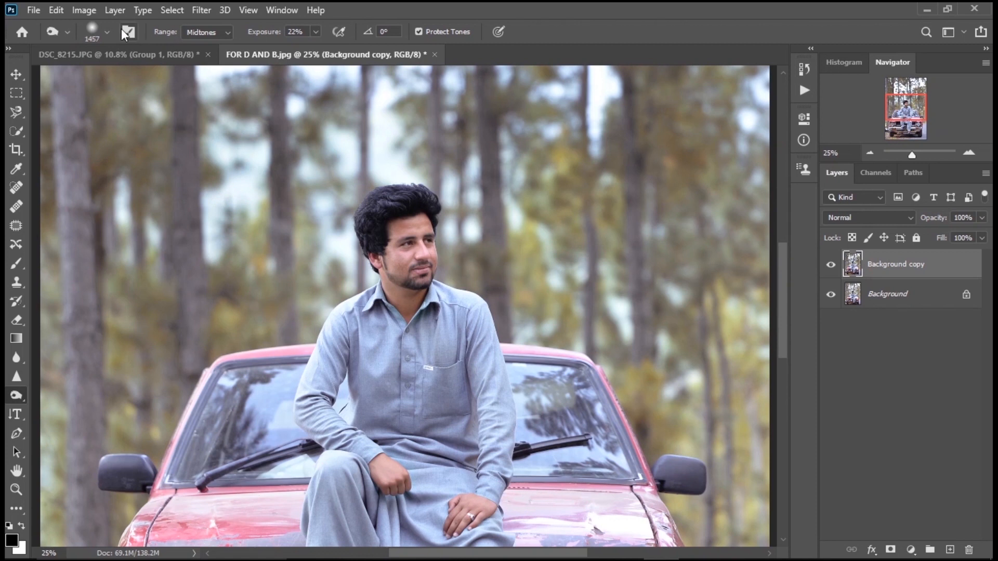
{"action": "left_click", "coordinate": [107, 33]}
{"action": "left_click", "coordinate": [157, 77]}
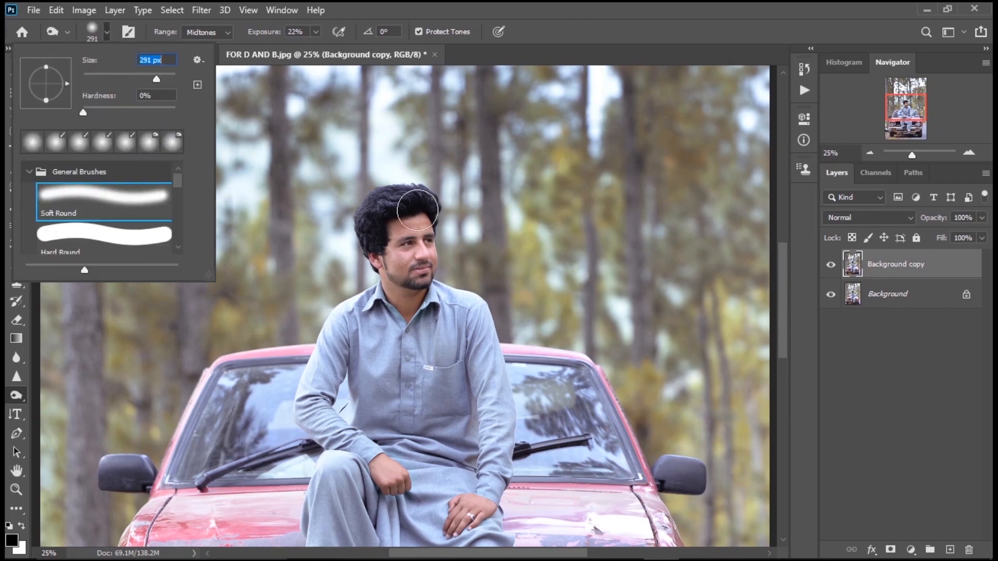
{"action": "left_click", "coordinate": [164, 75]}
{"action": "left_click", "coordinate": [735, 274]}
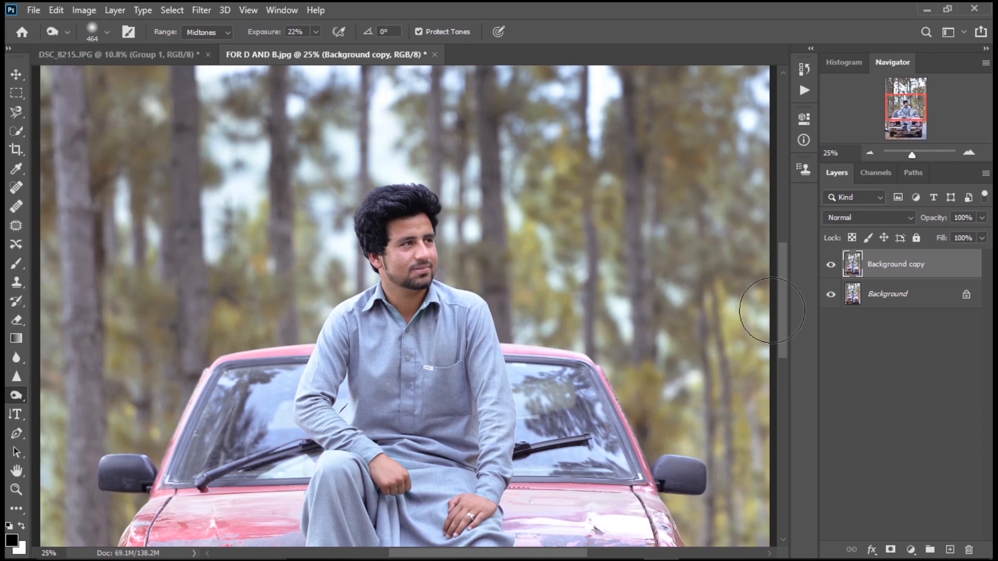
- Darken the road along the right side of the car with burn strokes down to the photo's lower edge
{"action": "scroll", "coordinate": [781, 295], "scroll_direction": "down", "scroll_amount": 5}
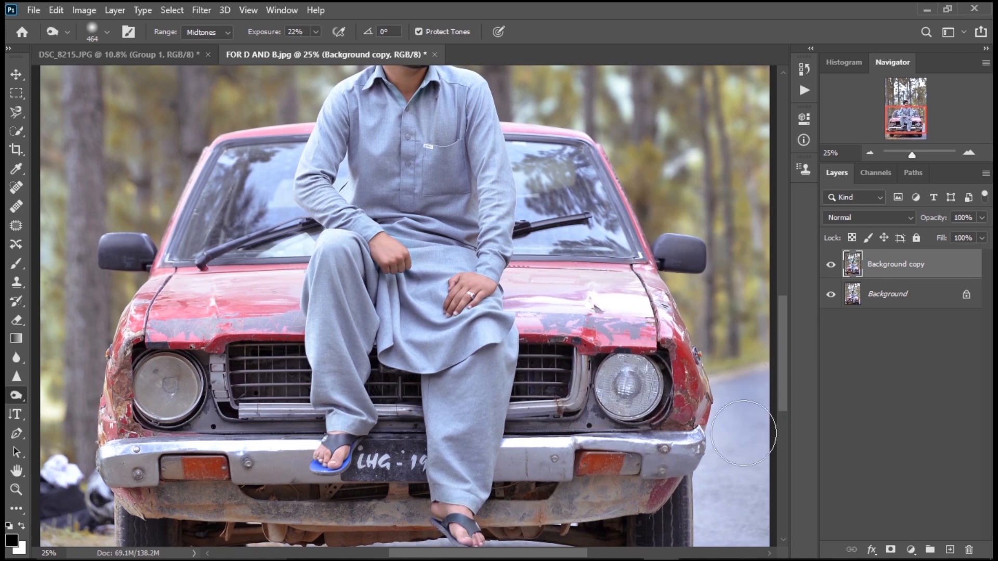
{"action": "left_click_drag", "start_coordinate": [779, 357], "coordinate": [778, 382]}
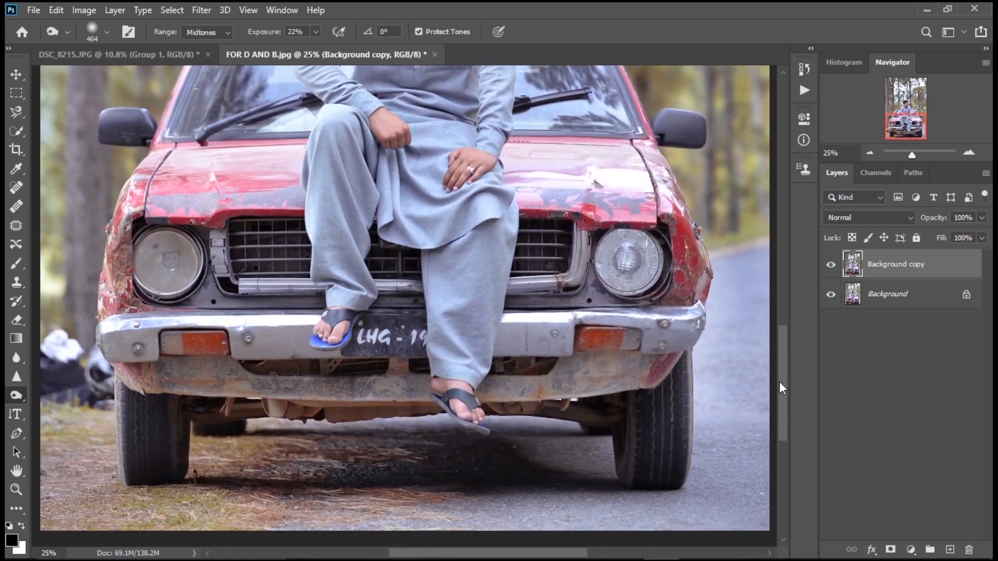
{"action": "left_click_drag", "start_coordinate": [763, 293], "coordinate": [747, 494]}
{"action": "left_click_drag", "start_coordinate": [717, 364], "coordinate": [711, 494]}
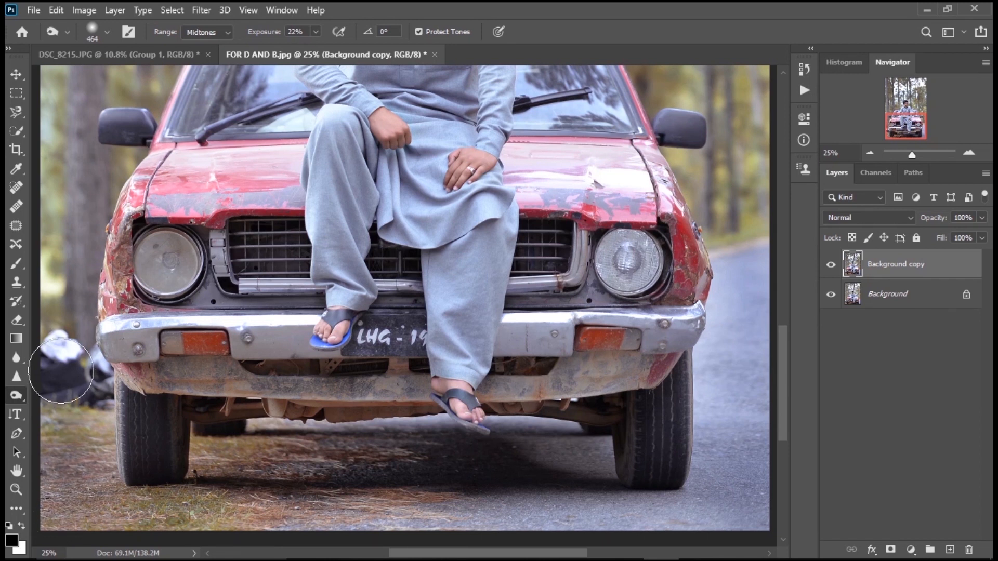
- Step back two Burn Tool strokes in the history of FOR D AND B.jpg
{"action": "left_click", "coordinate": [804, 69]}
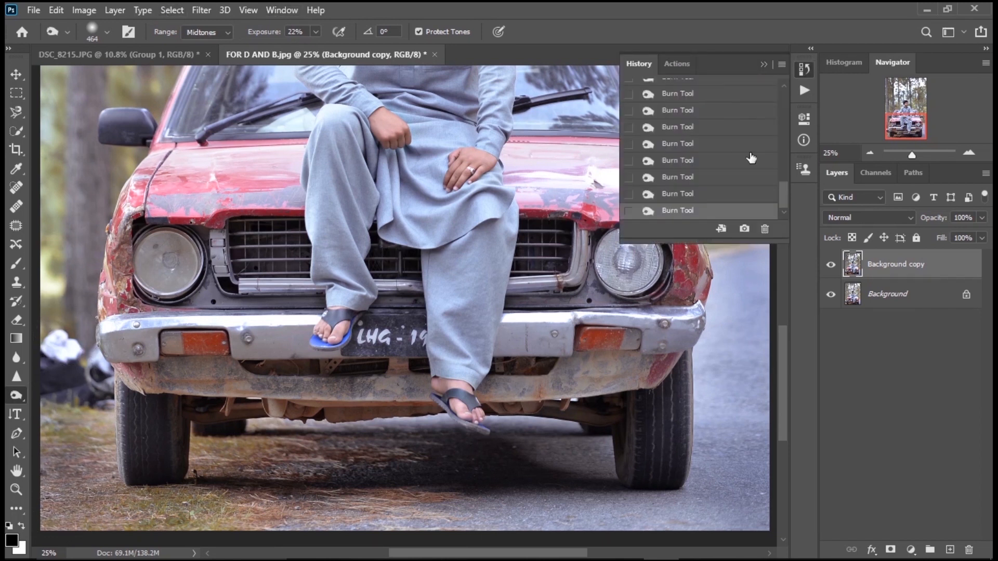
{"action": "left_click", "coordinate": [722, 178]}
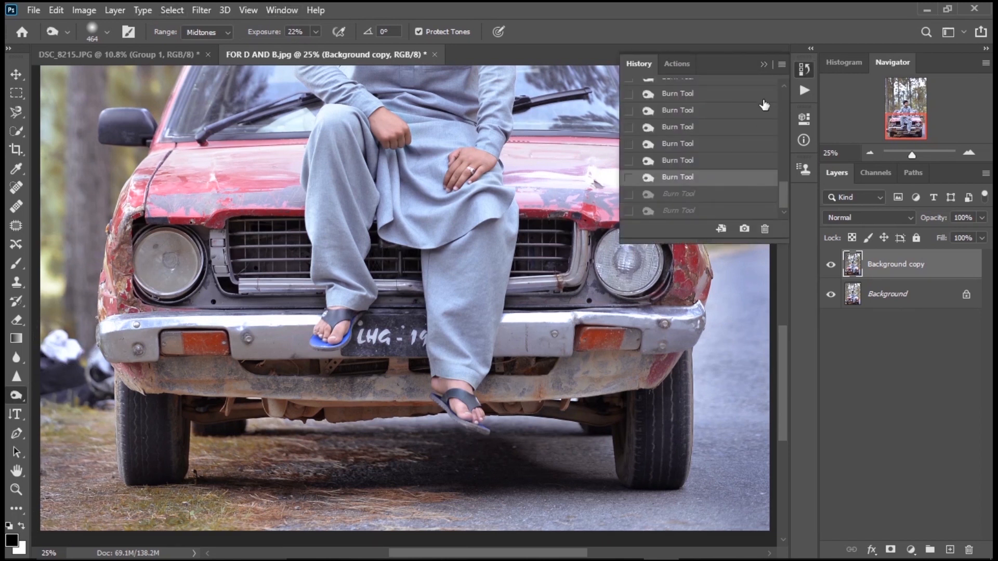
{"action": "left_click", "coordinate": [766, 65]}
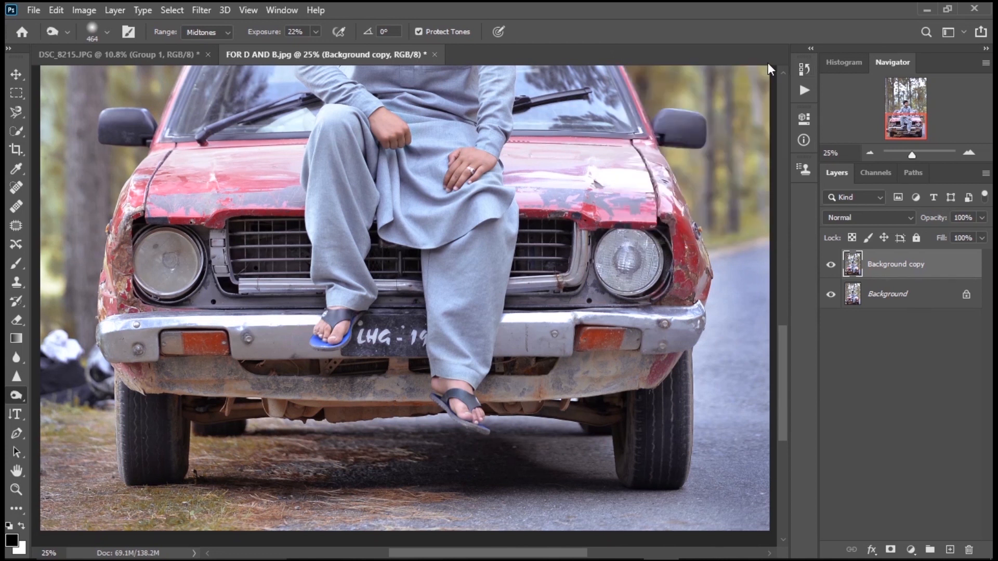
- Examine the burned areas from the car up to the treetops and fit the whole photo on screen
{"action": "left_click_drag", "start_coordinate": [779, 347], "coordinate": [799, 293]}
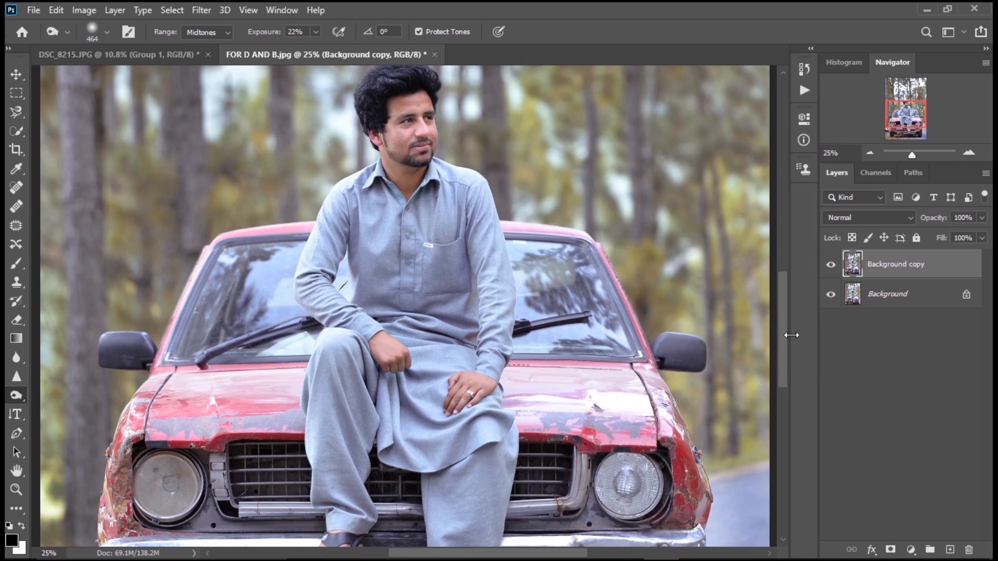
{"action": "left_click_drag", "start_coordinate": [785, 335], "coordinate": [784, 295]}
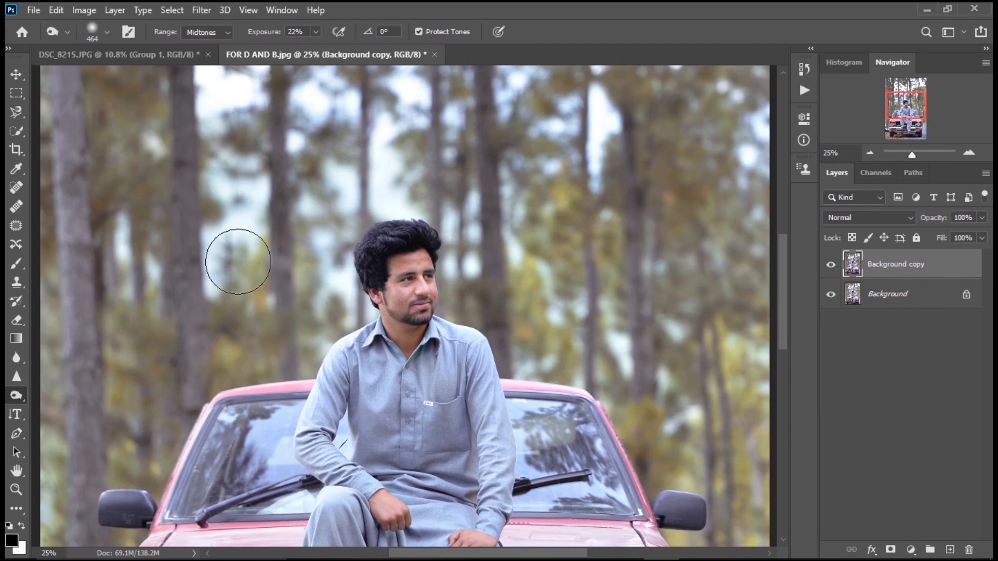
{"action": "scroll", "coordinate": [229, 171], "scroll_direction": "up", "scroll_amount": 2}
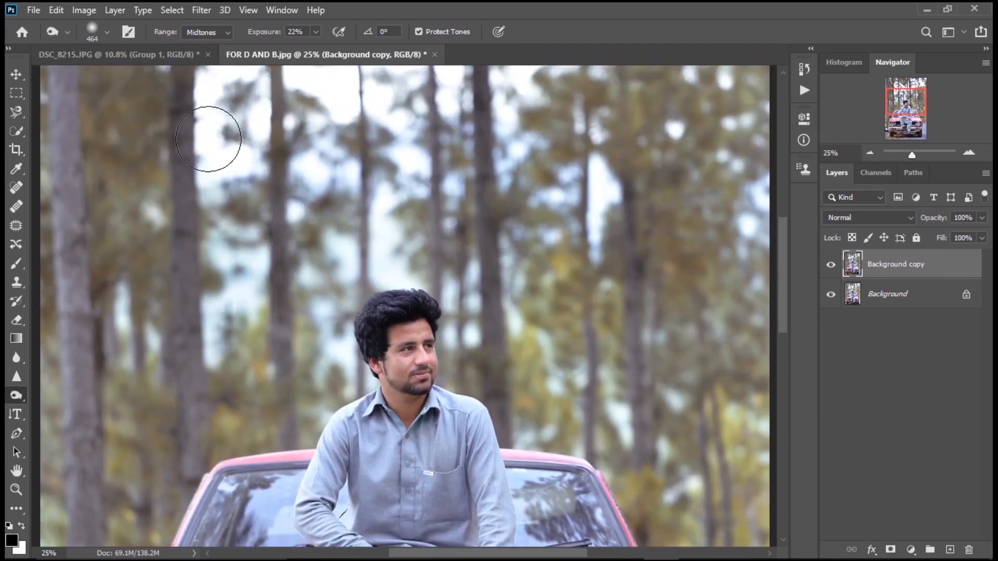
{"action": "scroll", "coordinate": [208, 156], "scroll_direction": "up", "scroll_amount": 2}
{"action": "scroll", "coordinate": [213, 244], "scroll_direction": "up", "scroll_amount": 4}
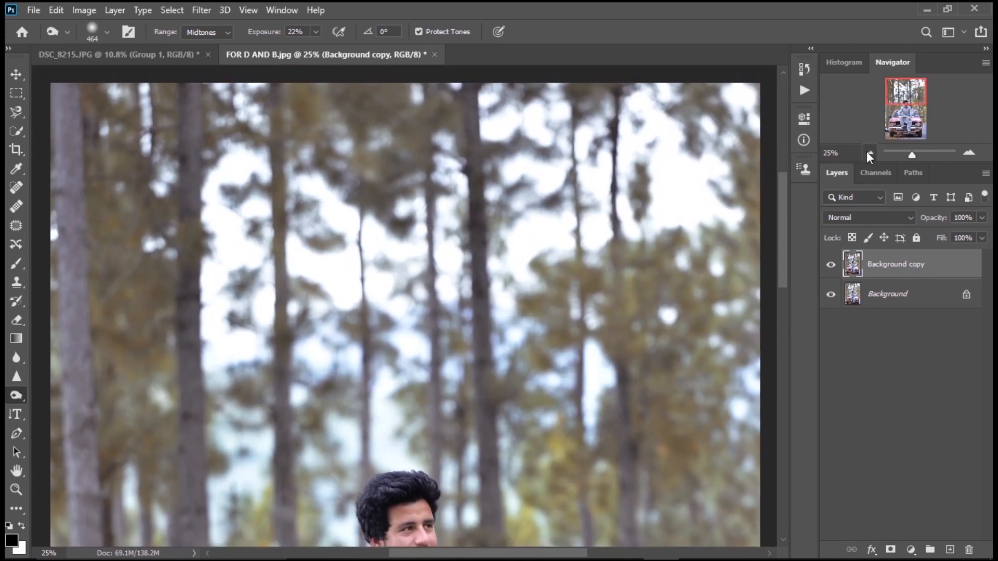
{"action": "left_click", "coordinate": [867, 153]}
{"action": "left_click_drag", "start_coordinate": [782, 225], "coordinate": [778, 269]}
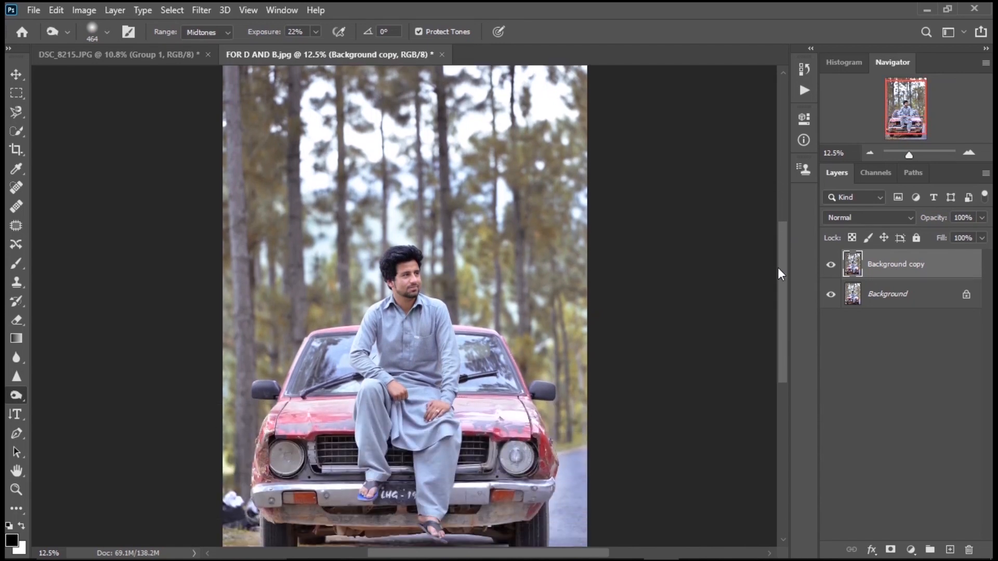
{"action": "left_click", "coordinate": [869, 152]}
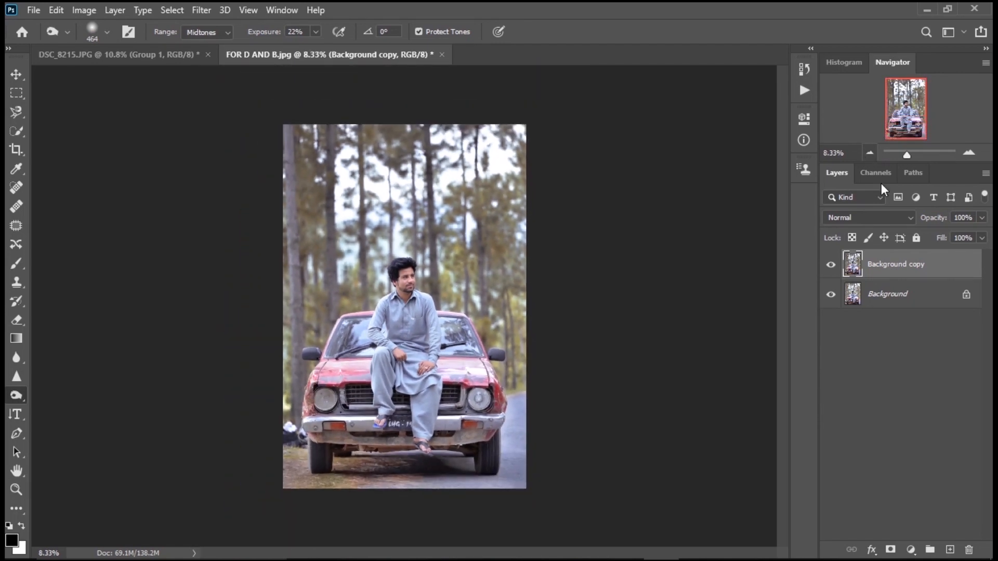
{"action": "left_click", "coordinate": [12, 476]}
{"action": "left_click", "coordinate": [247, 33]}
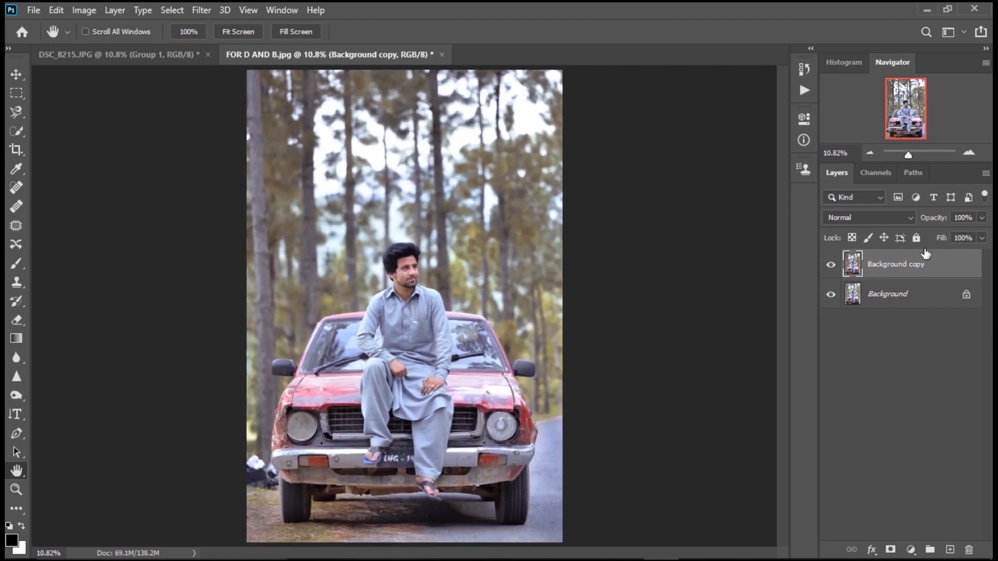
- Toggle the visibility of the Background copy layer repeatedly to compare the photo with and without burning
{"action": "left_click", "coordinate": [830, 266]}
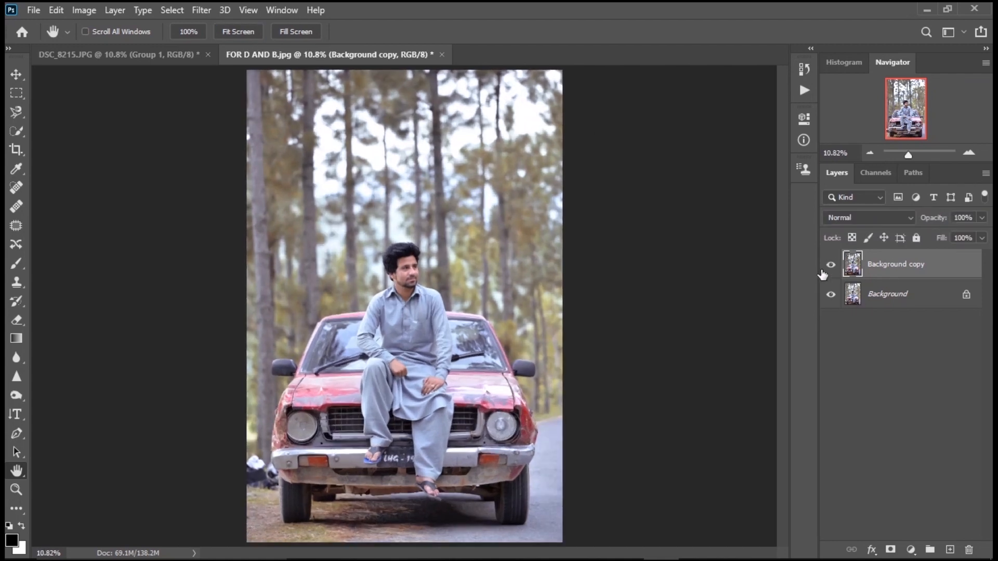
{"action": "left_click", "coordinate": [830, 267]}
{"action": "left_click", "coordinate": [830, 267]}
{"action": "left_click", "coordinate": [830, 266]}
{"action": "left_click", "coordinate": [830, 266]}
{"action": "left_click", "coordinate": [830, 266]}
{"action": "left_click", "coordinate": [827, 266]}
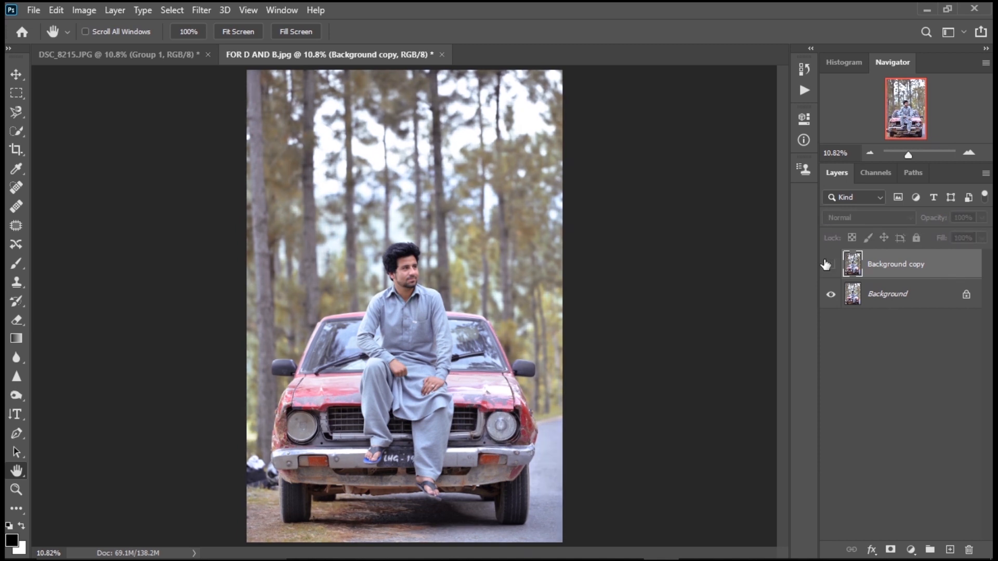
{"action": "left_click", "coordinate": [831, 266]}
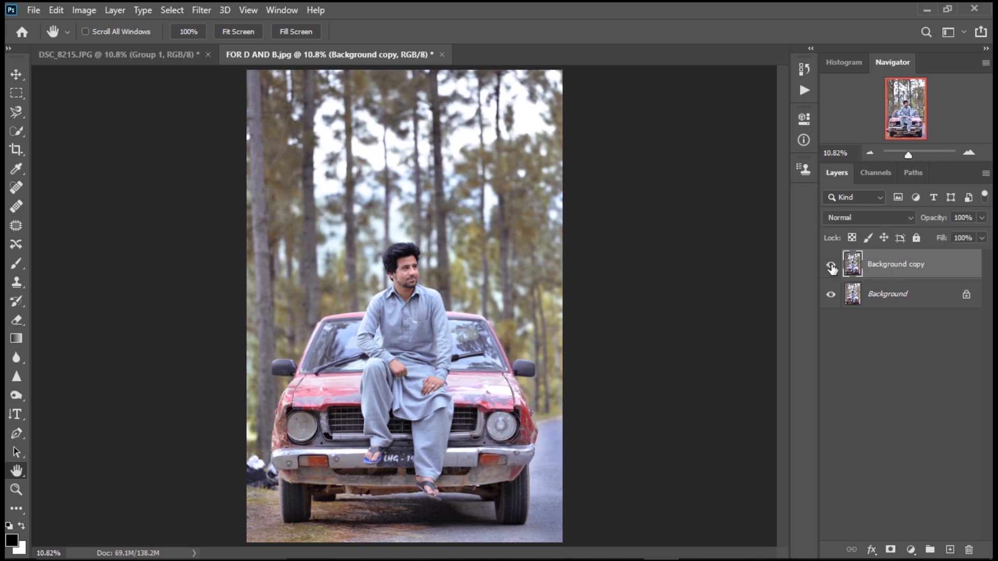
- Set the Background copy layer's opacity to 60% and toggle its visibility to check the softened burn effect
{"action": "left_click", "coordinate": [983, 218]}
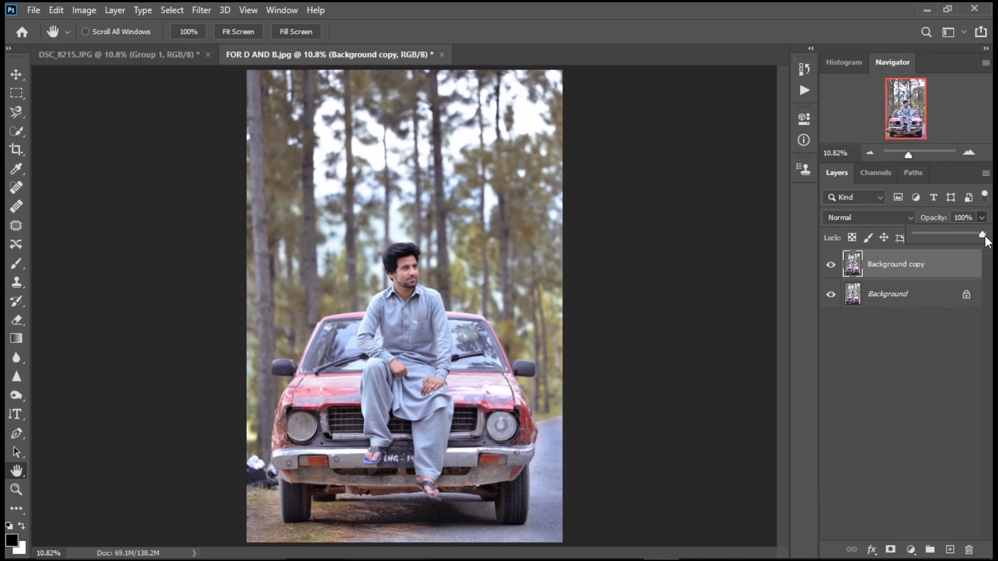
{"action": "left_click_drag", "start_coordinate": [939, 240], "coordinate": [895, 251]}
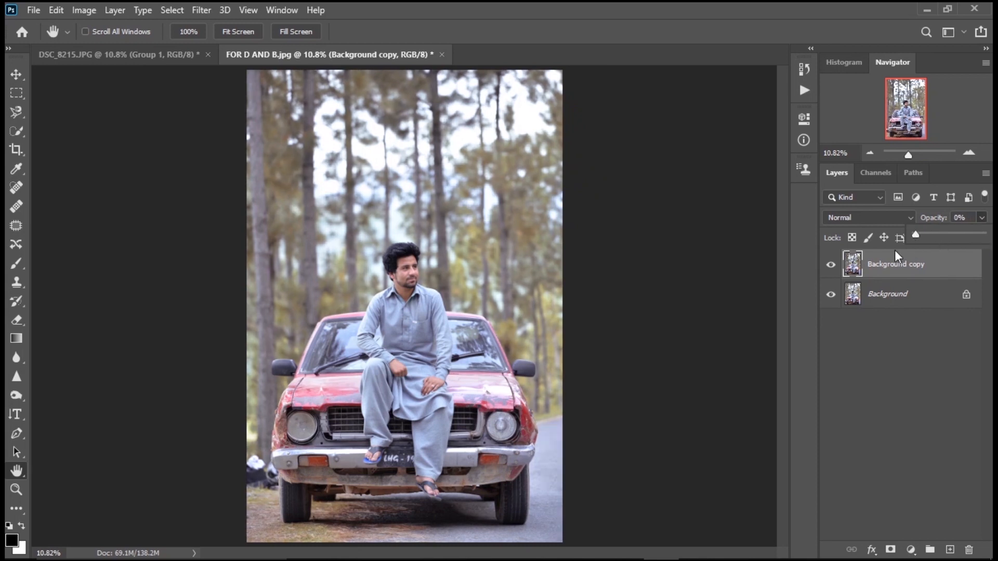
{"action": "left_click", "coordinate": [950, 234]}
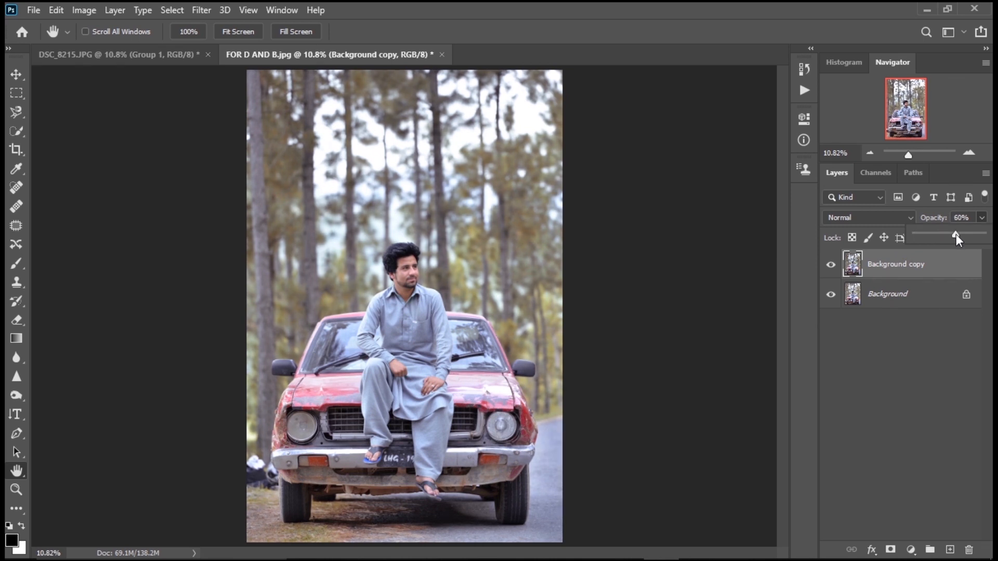
{"action": "left_click", "coordinate": [831, 265]}
{"action": "left_click", "coordinate": [831, 265]}
{"action": "left_click", "coordinate": [831, 266]}
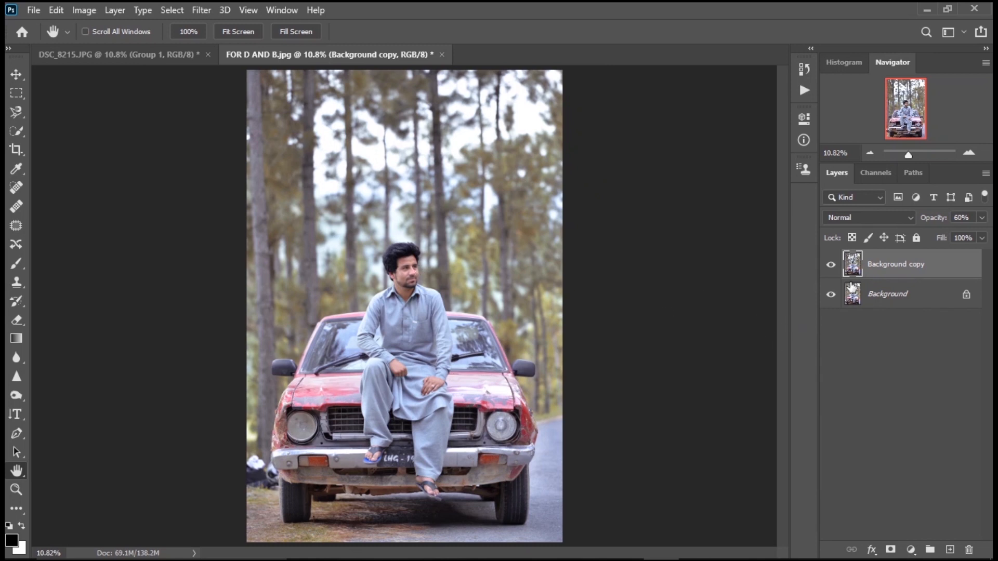
- Examine the man's face and collar at 100% magnification and fit the whole photo on screen again
{"action": "left_click", "coordinate": [16, 489]}
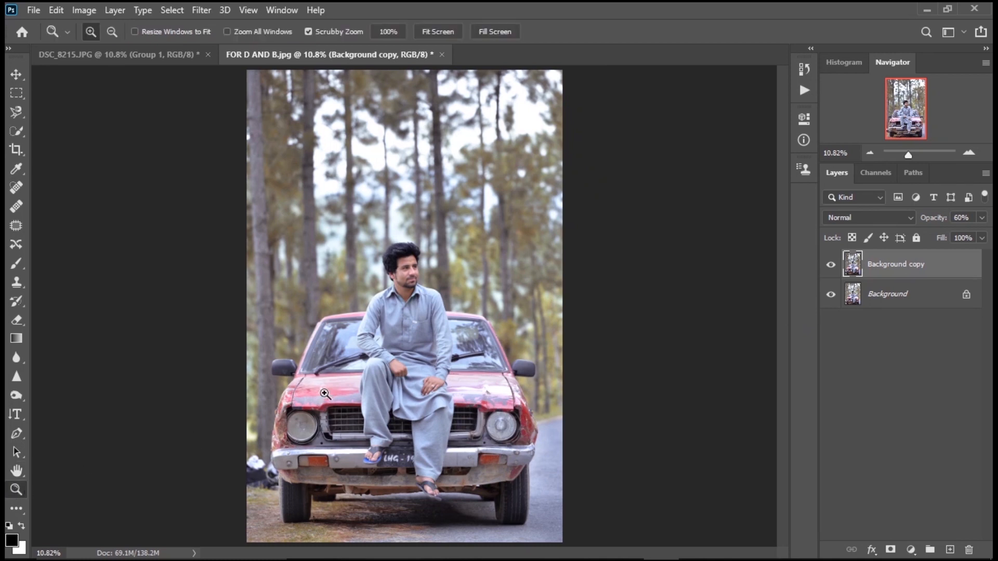
{"action": "left_click_drag", "start_coordinate": [414, 274], "coordinate": [395, 330]}
{"action": "left_click", "coordinate": [394, 331]}
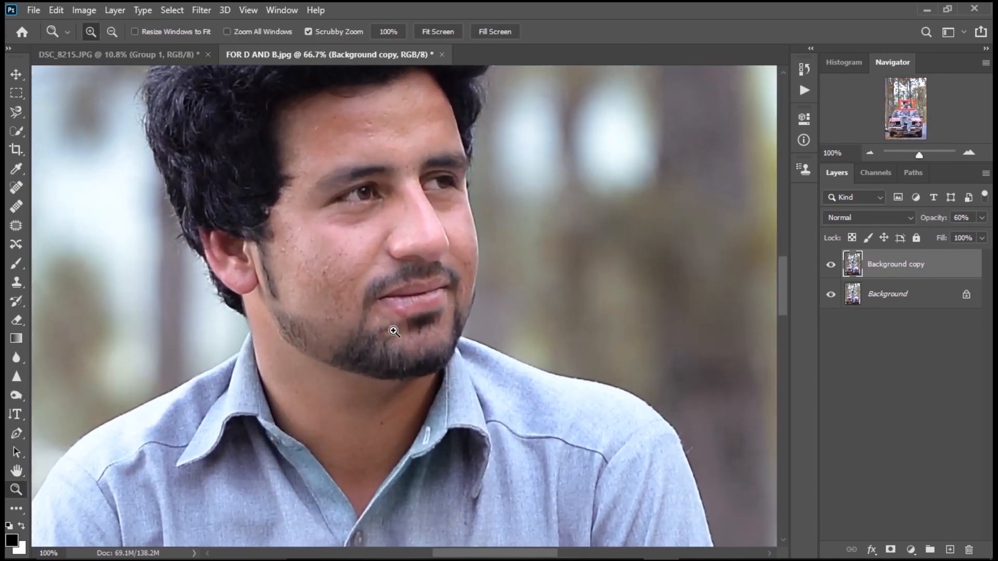
{"action": "left_click", "coordinate": [444, 32]}
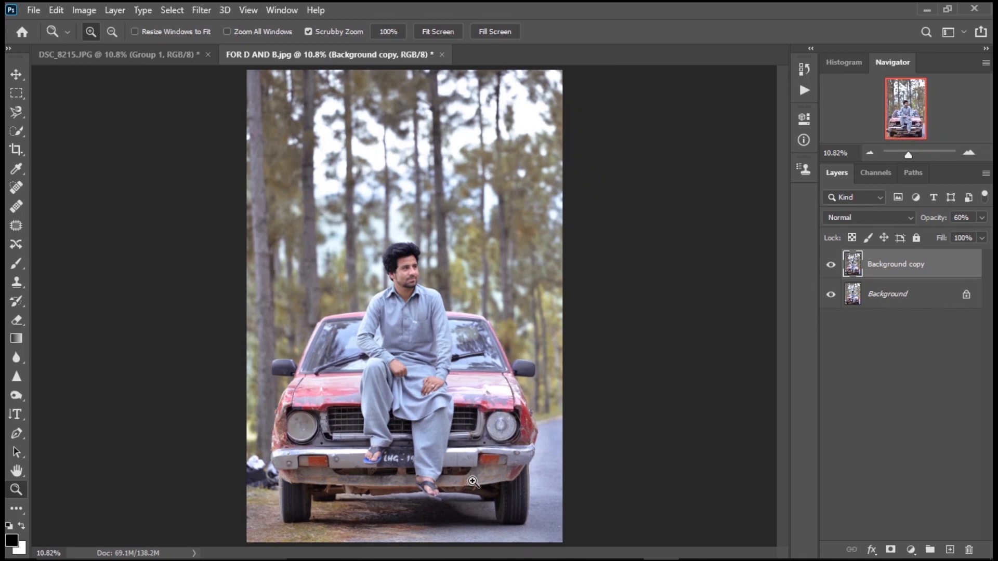
- Switch back and forth between DSC_8215.JPG and FOR D AND B.jpg to compare the original with the finished photo
{"action": "key", "text": "ctrl+Tab"}
{"action": "left_click", "coordinate": [379, 61]}
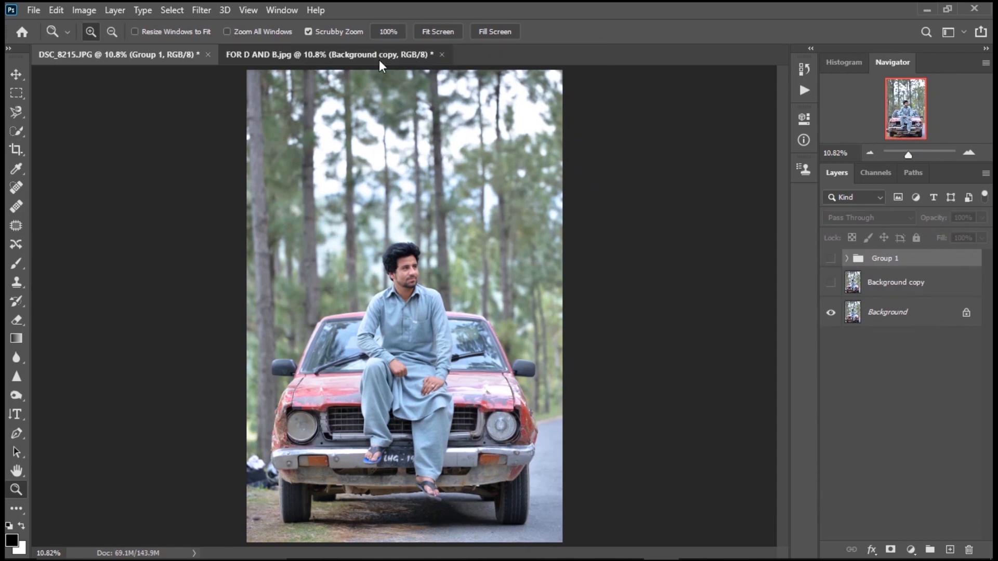
{"action": "left_click", "coordinate": [139, 52]}
{"action": "left_click", "coordinate": [323, 57]}
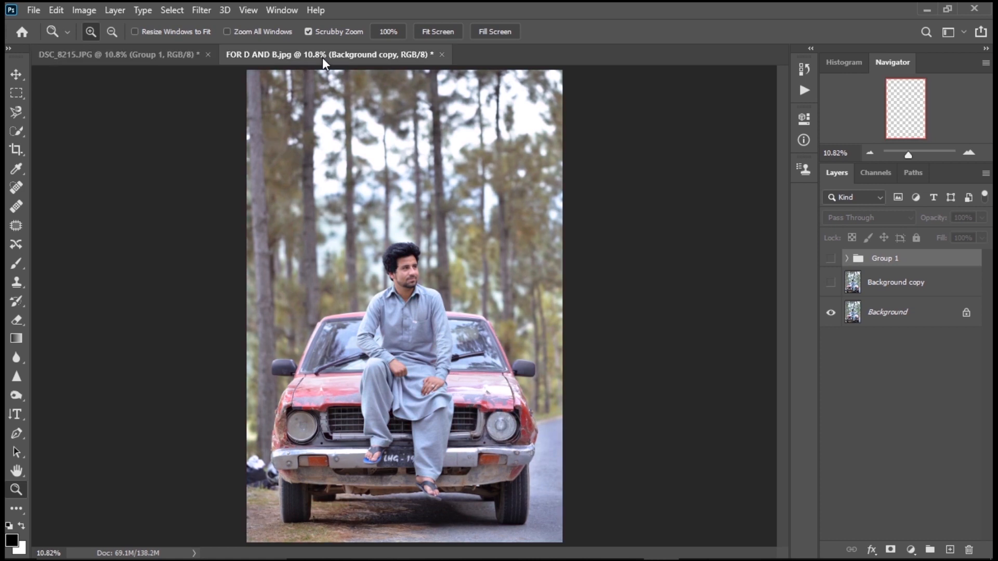
{"action": "left_click", "coordinate": [177, 62]}
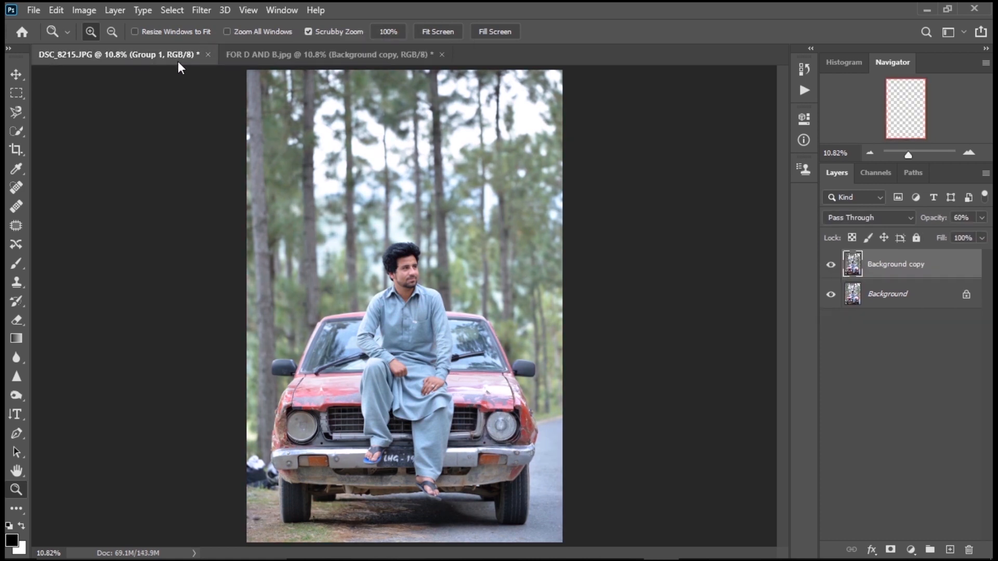
{"action": "left_click", "coordinate": [288, 51]}
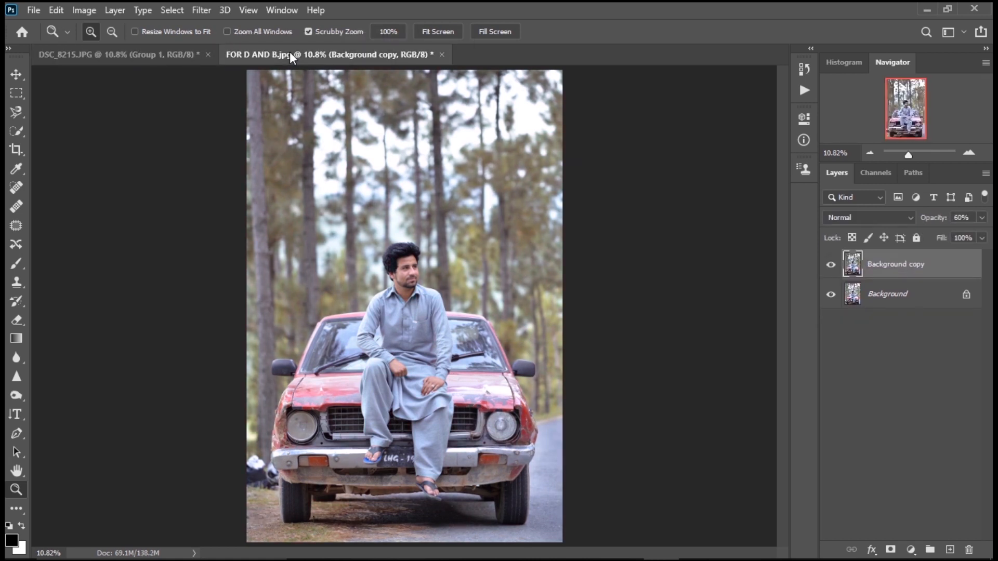
{"action": "left_click", "coordinate": [149, 55]}
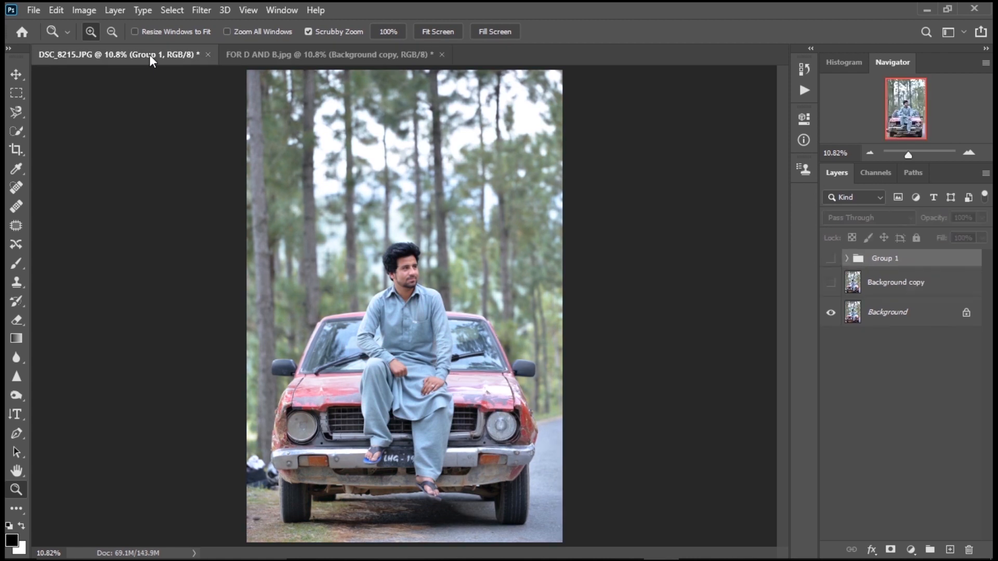
{"action": "left_click", "coordinate": [296, 52]}
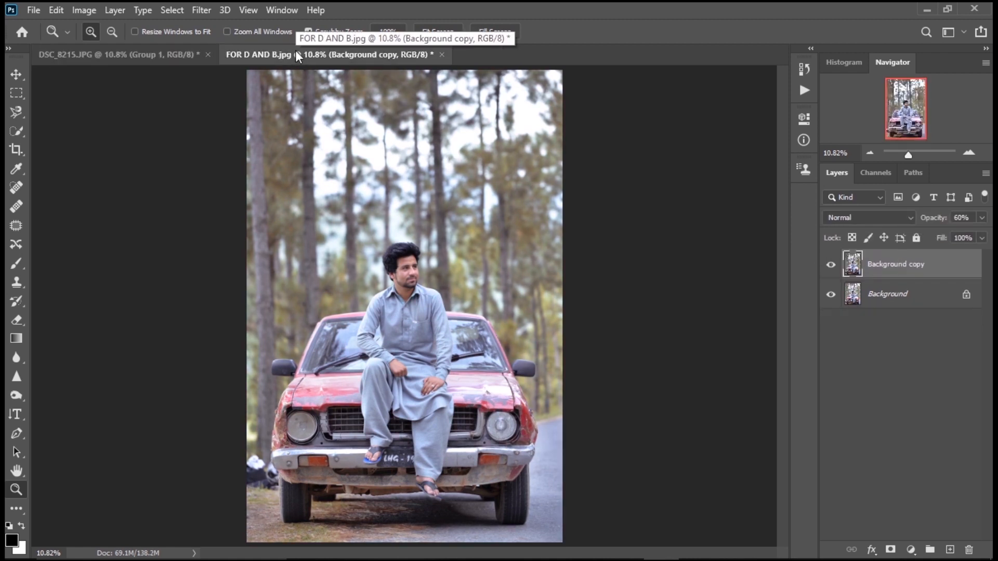